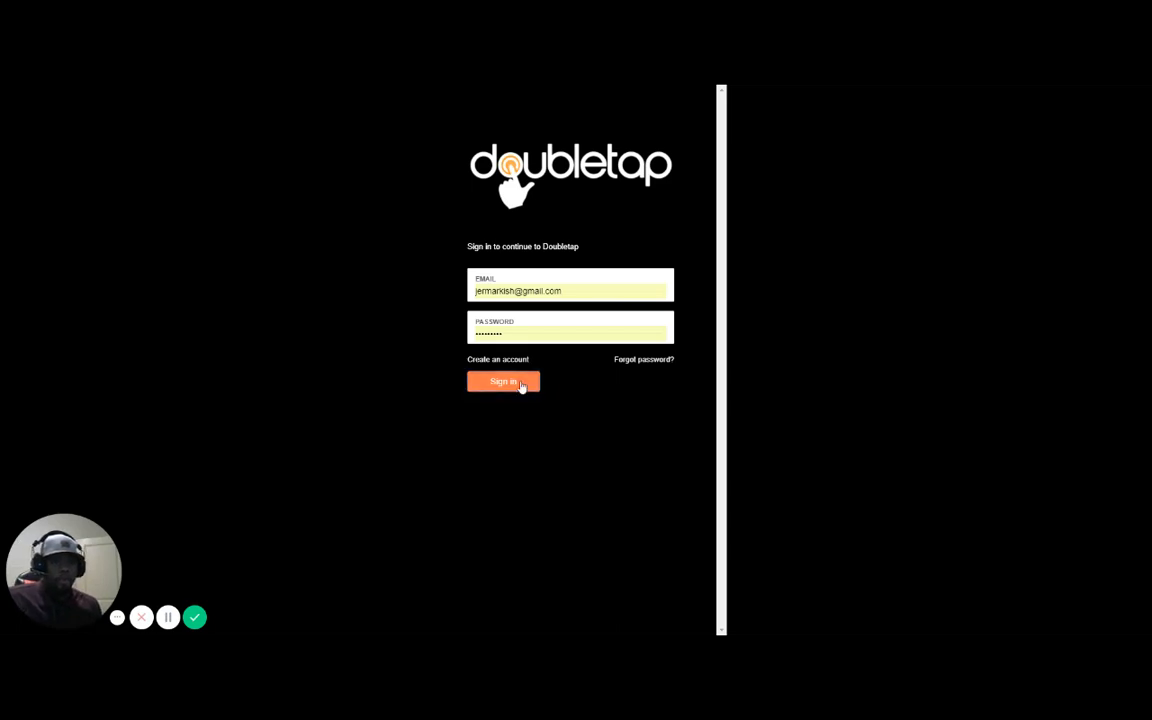
- Sign in to Doubletap with the prefilled credentials and review the letsgreenwayshop account card on the dashboard
{"action": "left_click", "coordinate": [521, 386]}
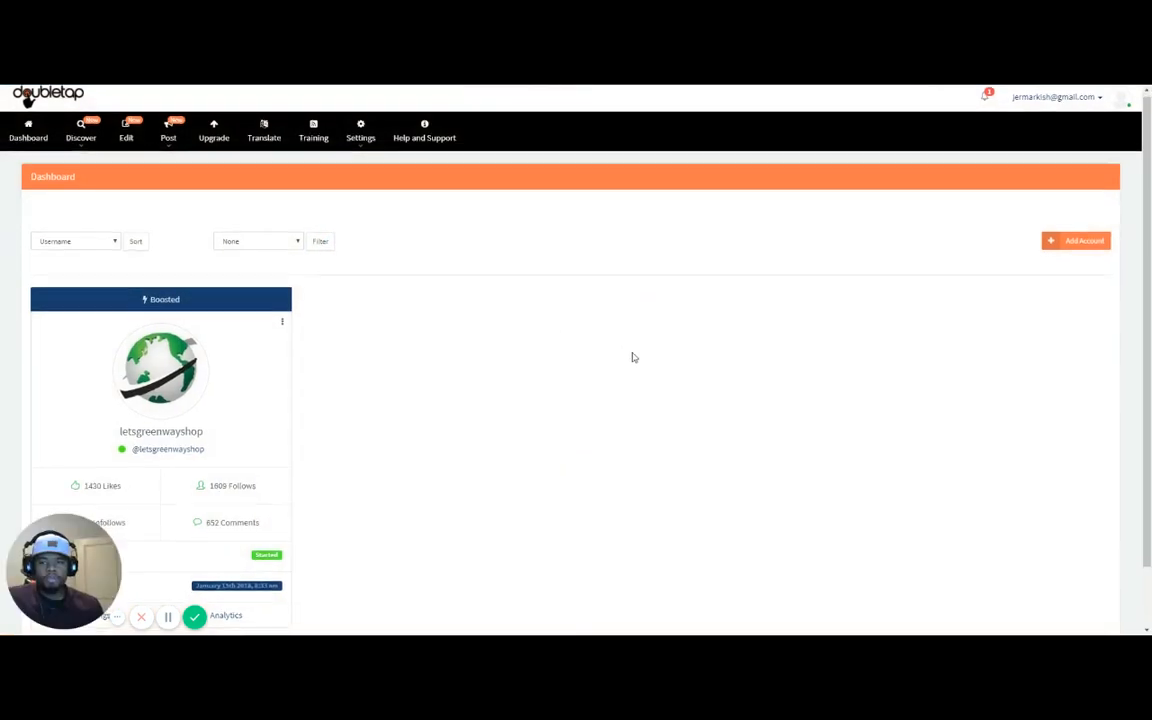
{"action": "scroll", "coordinate": [632, 357], "scroll_direction": "down", "scroll_amount": 1}
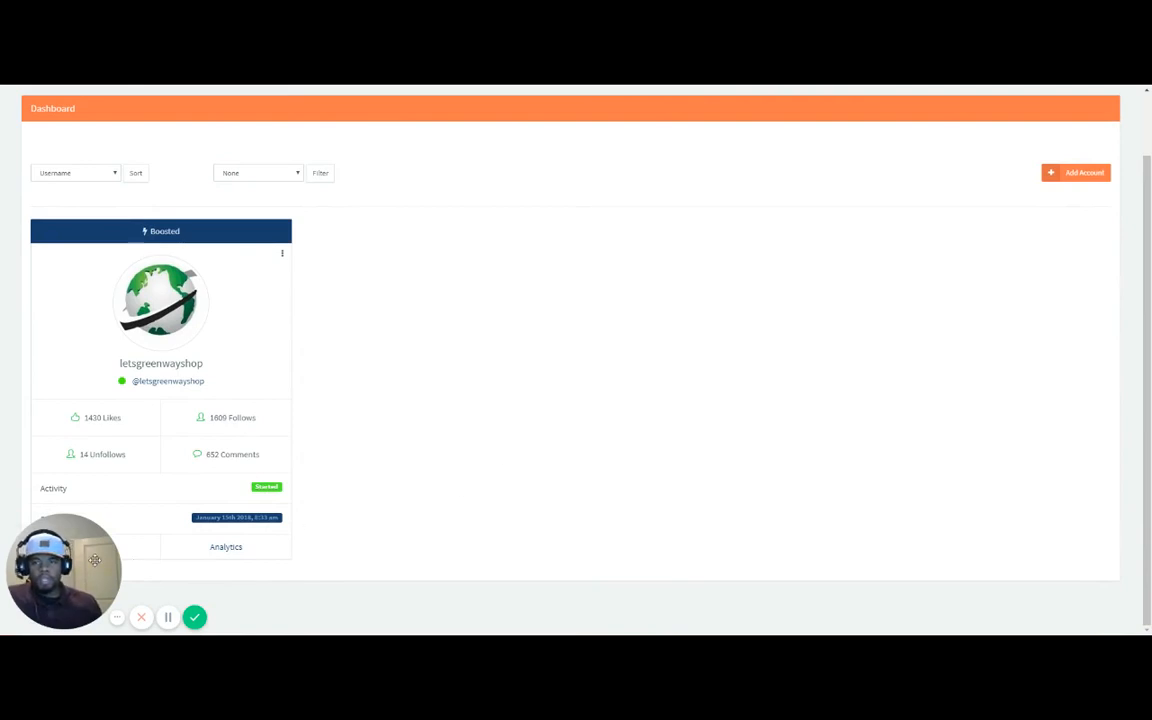
{"action": "left_click_drag", "start_coordinate": [94, 560], "coordinate": [996, 498]}
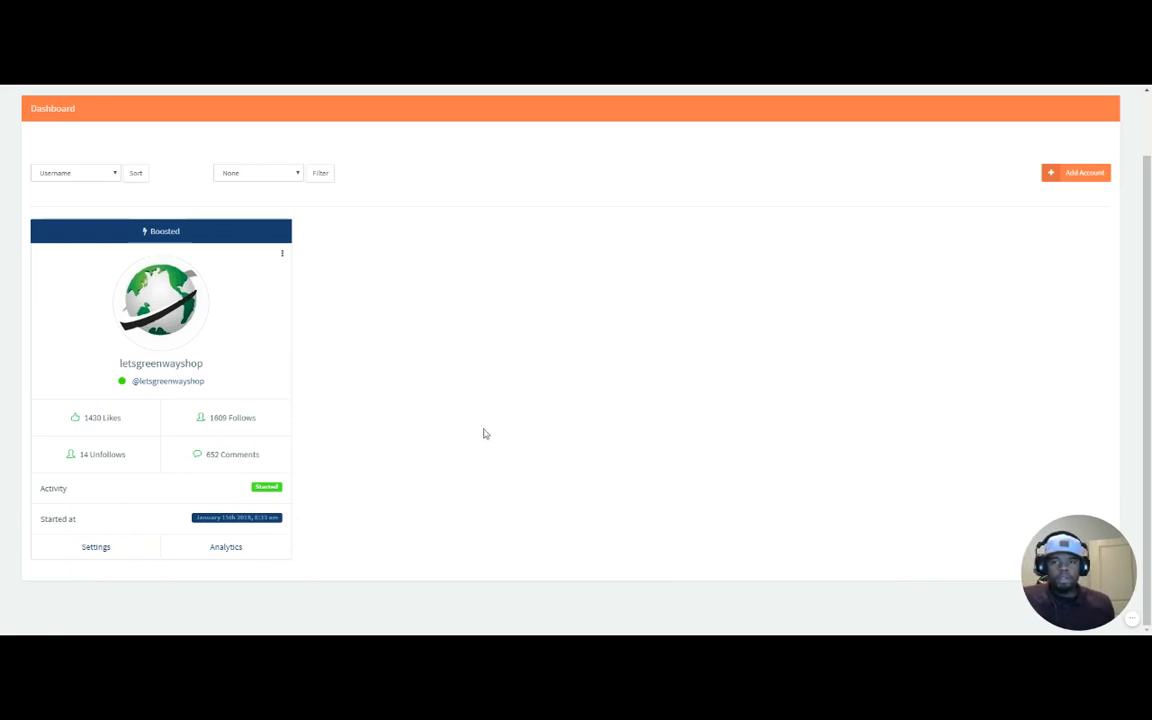
{"action": "scroll", "coordinate": [500, 440], "scroll_direction": "up", "scroll_amount": 2}
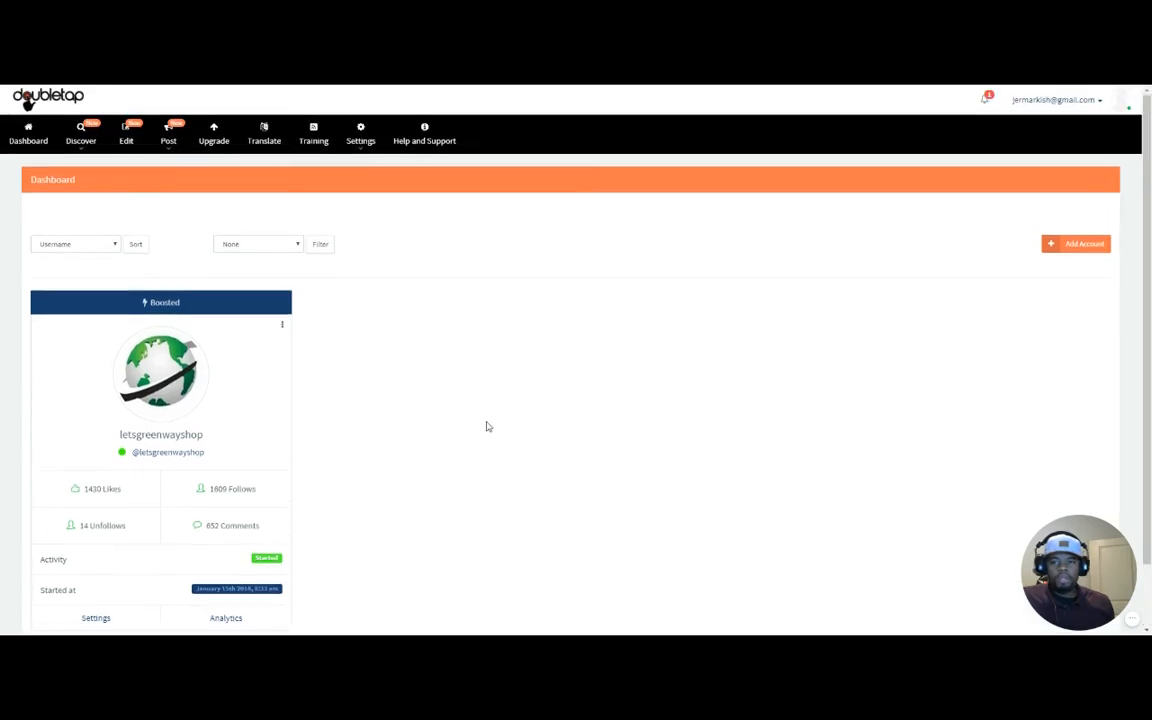
{"action": "scroll", "coordinate": [495, 445], "scroll_direction": "down", "scroll_amount": 2}
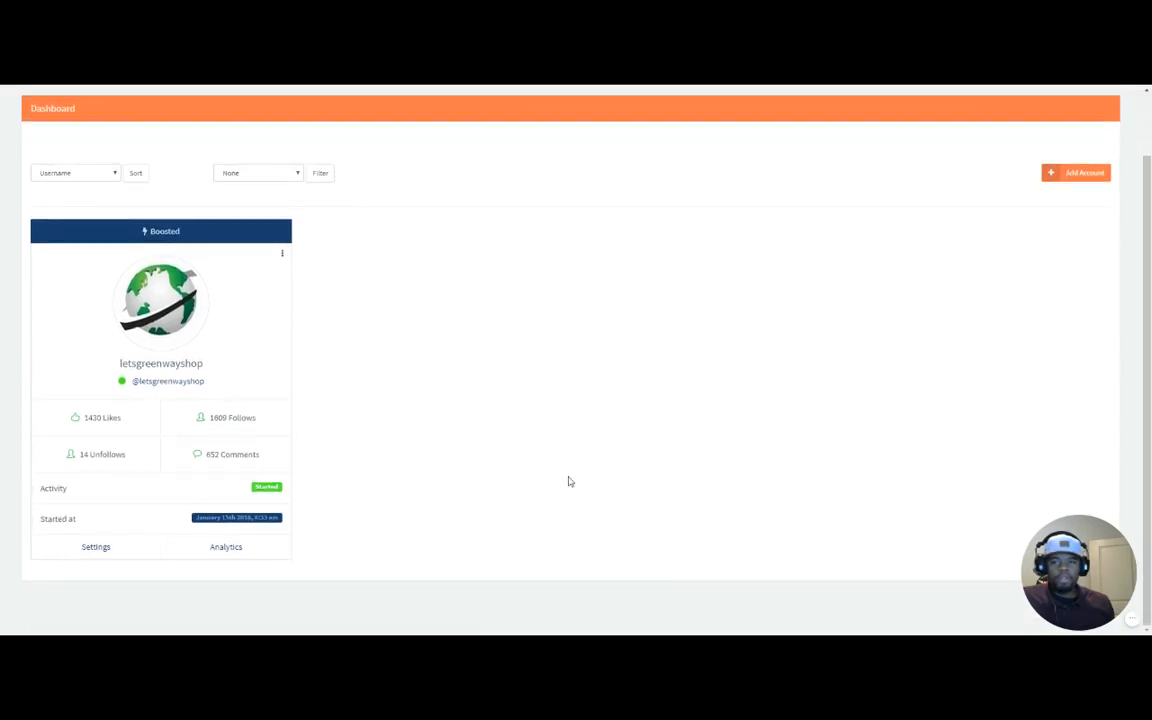
{"action": "scroll", "coordinate": [620, 478], "scroll_direction": "up", "scroll_amount": 2}
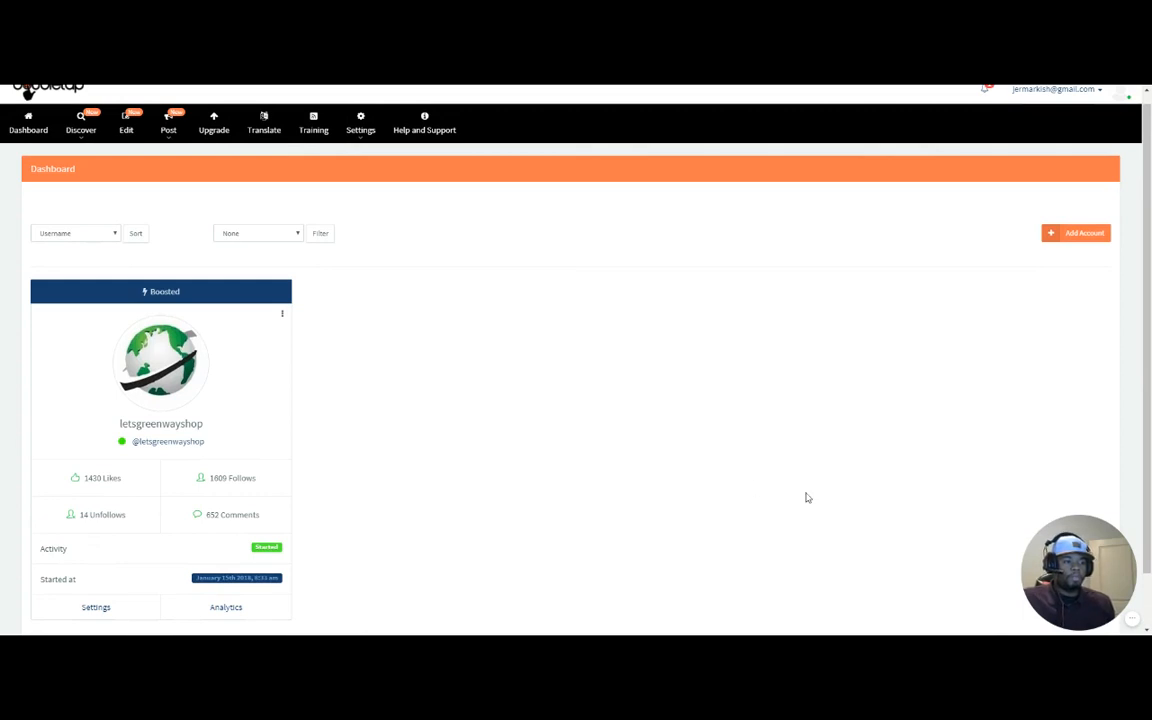
{"action": "left_click_drag", "start_coordinate": [1088, 538], "coordinate": [78, 542]}
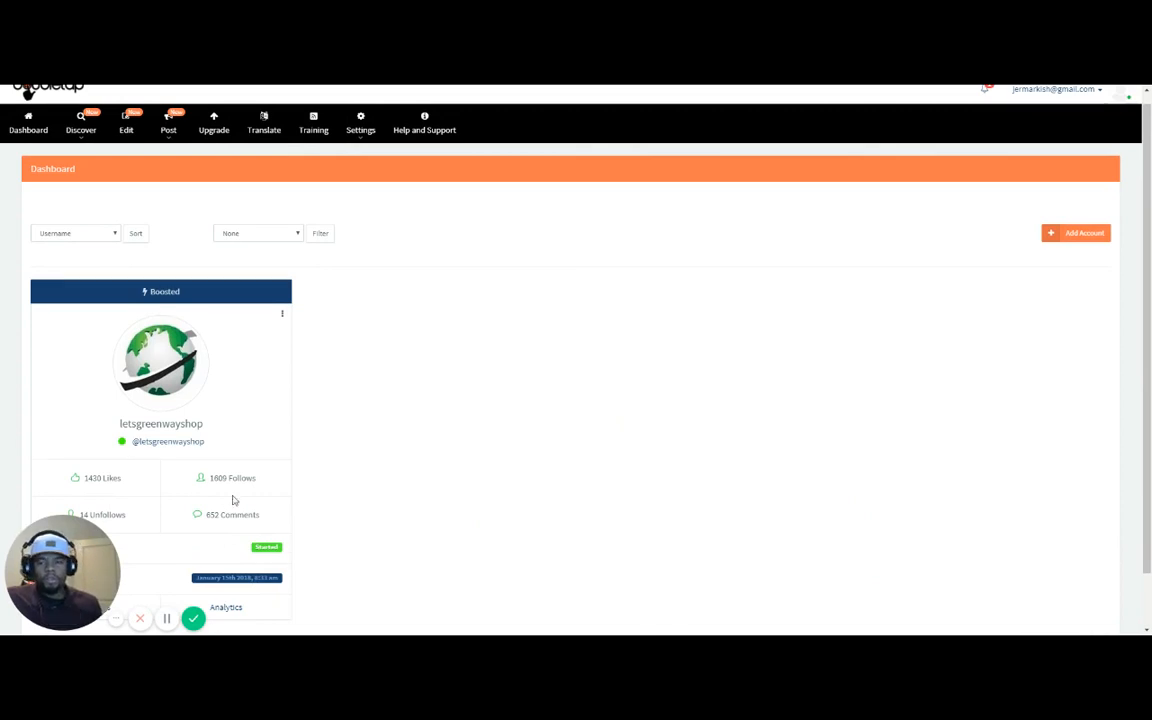
{"action": "scroll", "coordinate": [555, 453], "scroll_direction": "down", "scroll_amount": 1}
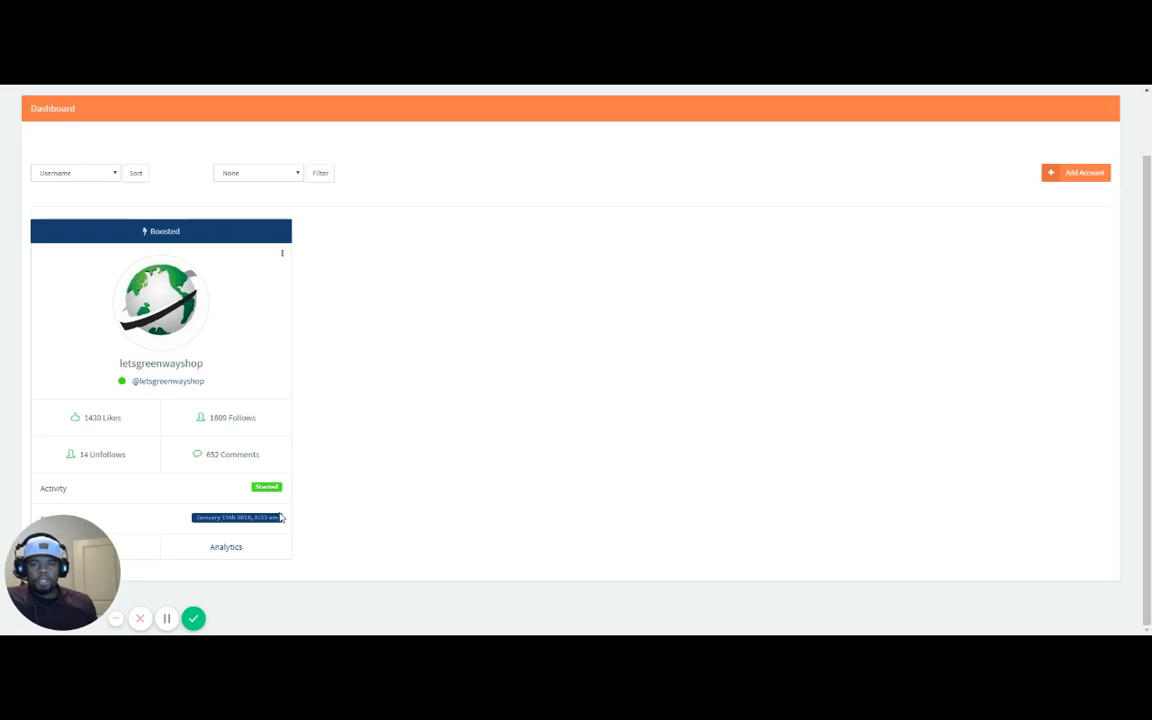
- Open the letsgreenwayshop account's analytics and examine its activity totals and the Follows and Likes shares in the pie chart
{"action": "left_click", "coordinate": [228, 548]}
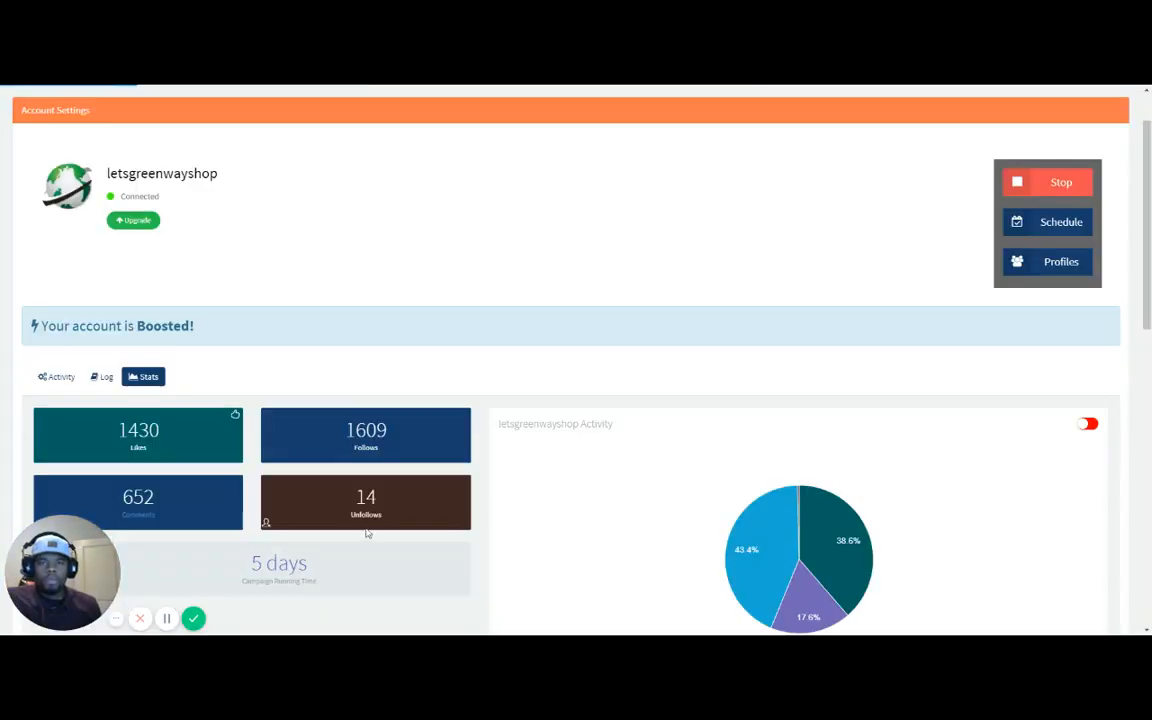
{"action": "scroll", "coordinate": [592, 414], "scroll_direction": "down", "scroll_amount": 1}
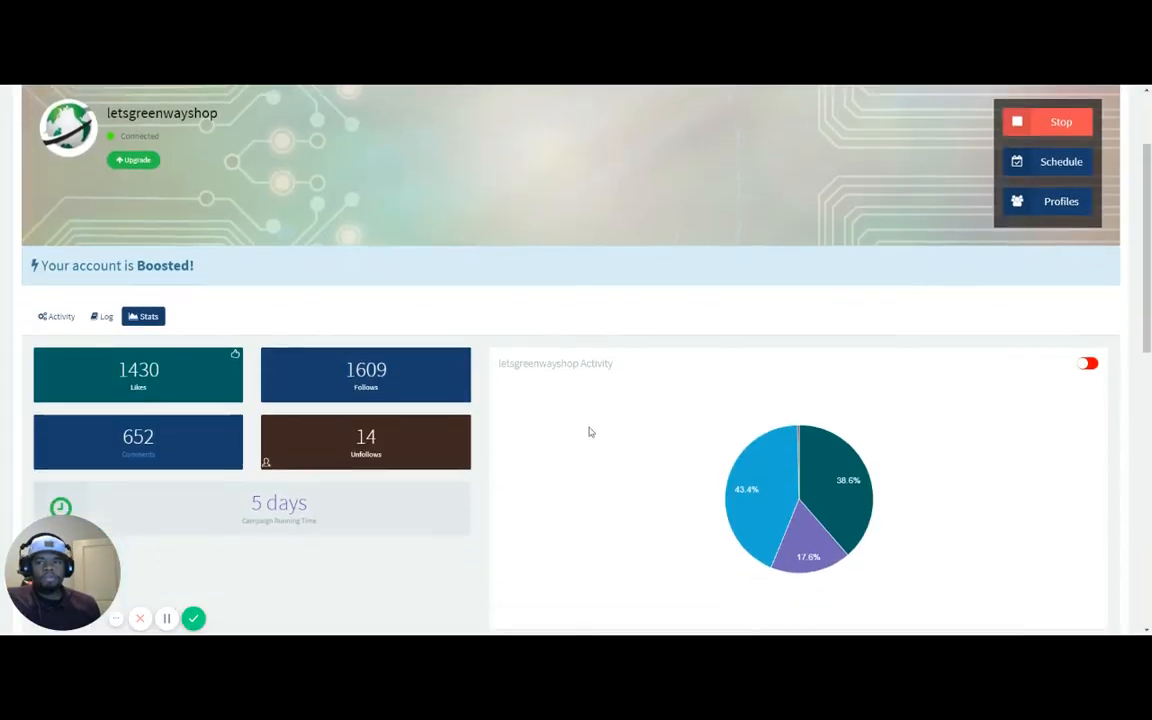
{"action": "scroll", "coordinate": [589, 432], "scroll_direction": "up", "scroll_amount": 2}
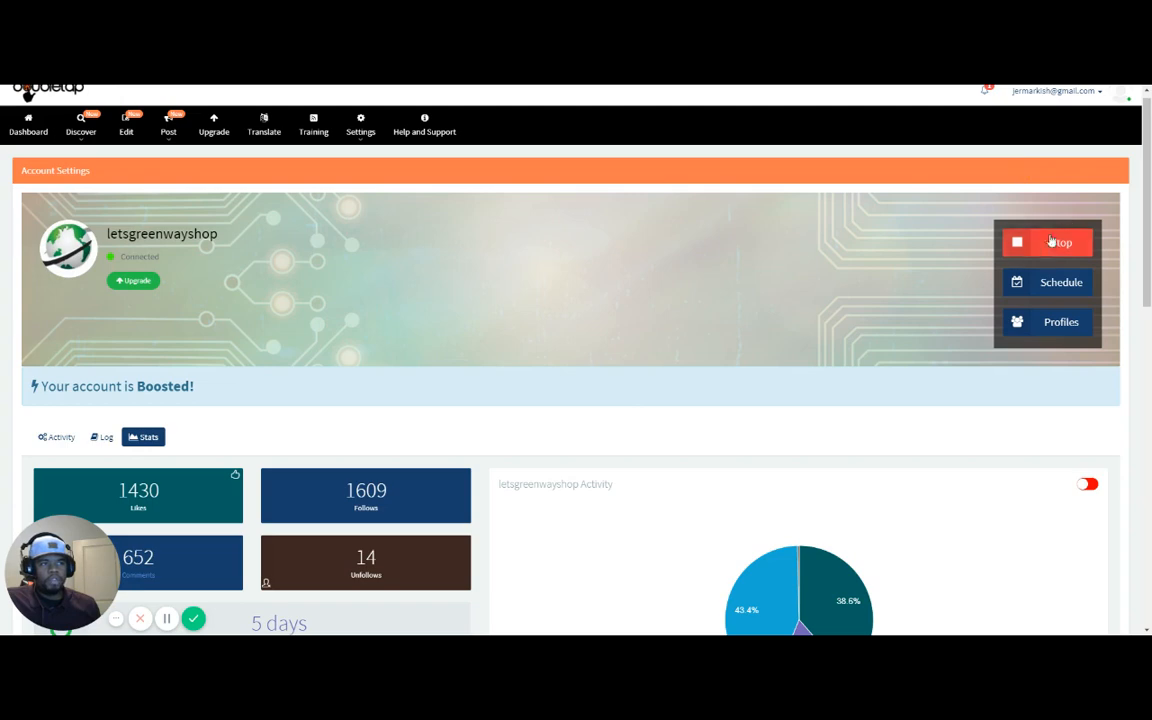
{"action": "scroll", "coordinate": [890, 282], "scroll_direction": "down", "scroll_amount": 1}
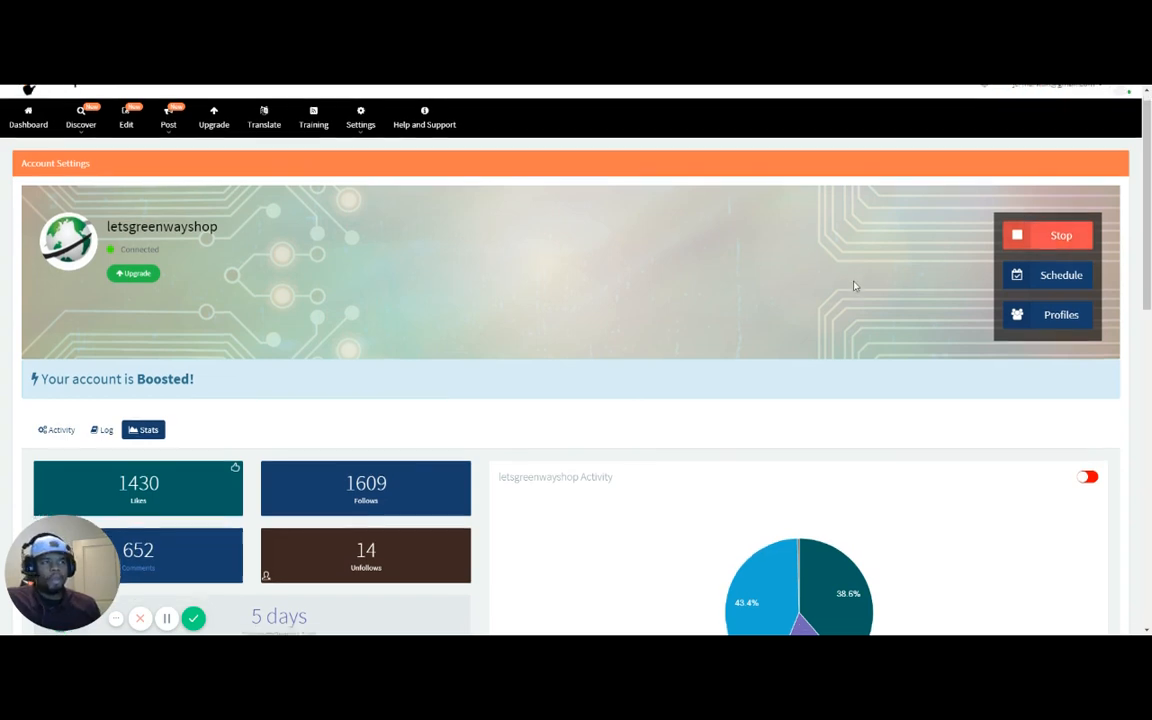
{"action": "scroll", "coordinate": [853, 285], "scroll_direction": "down", "scroll_amount": 3}
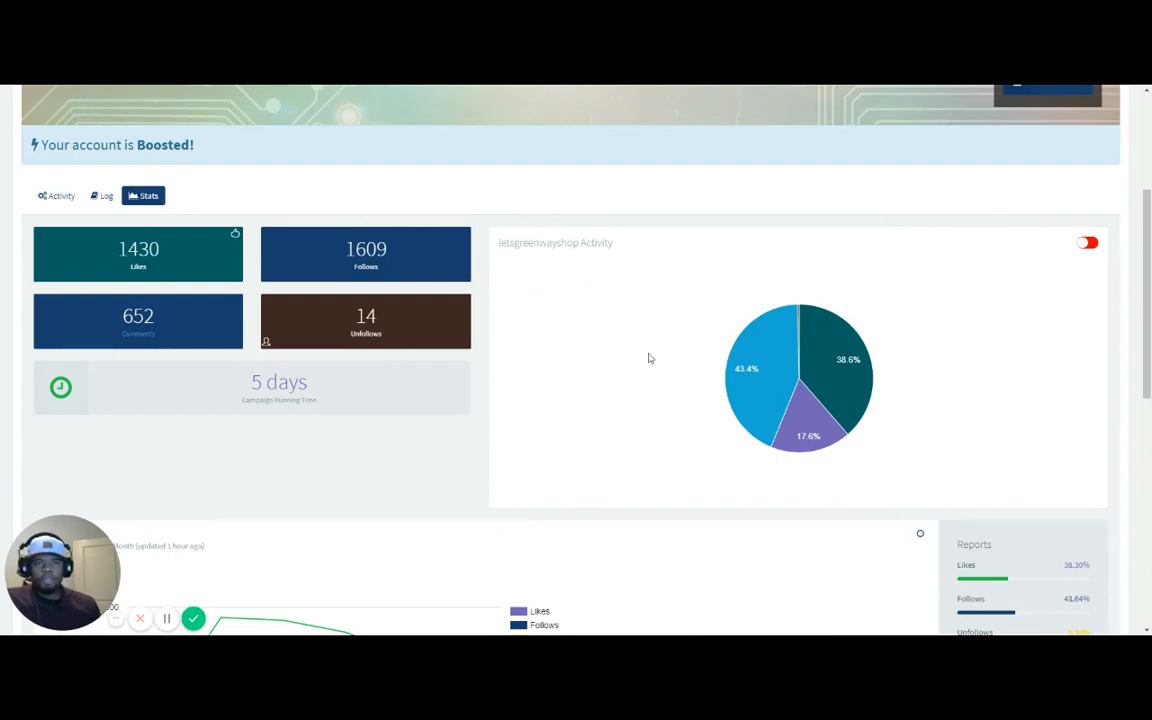
{"action": "scroll", "coordinate": [648, 358], "scroll_direction": "down", "scroll_amount": 1}
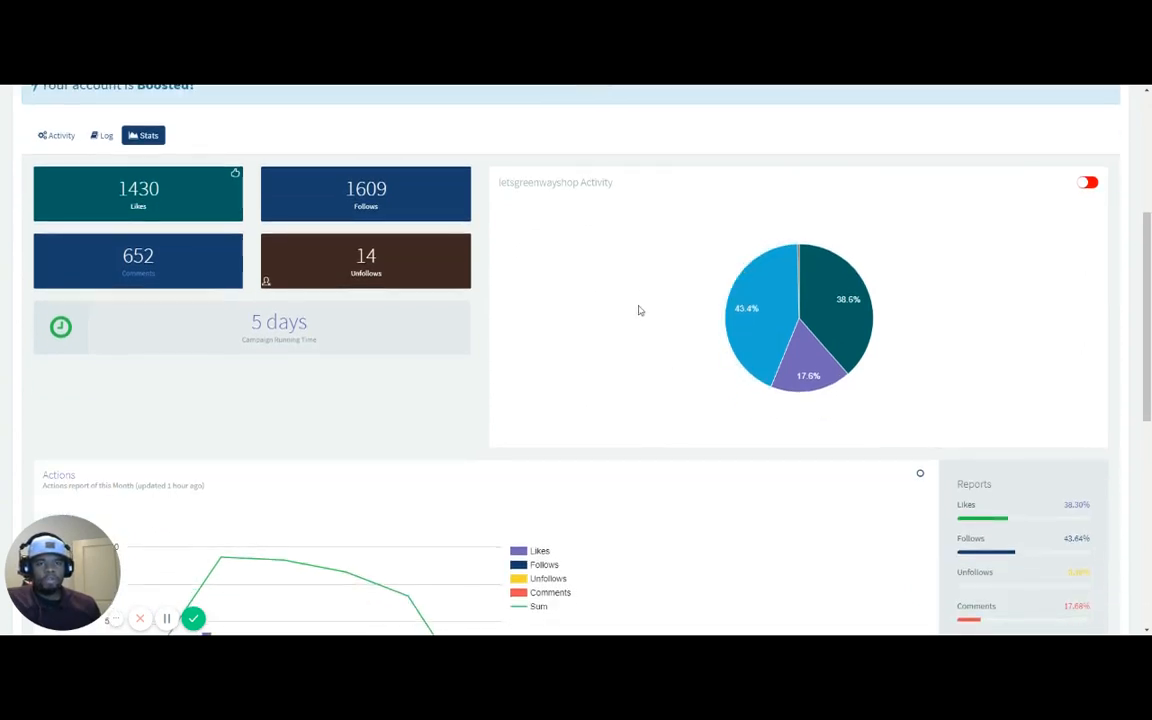
{"action": "scroll", "coordinate": [622, 330], "scroll_direction": "down", "scroll_amount": 1}
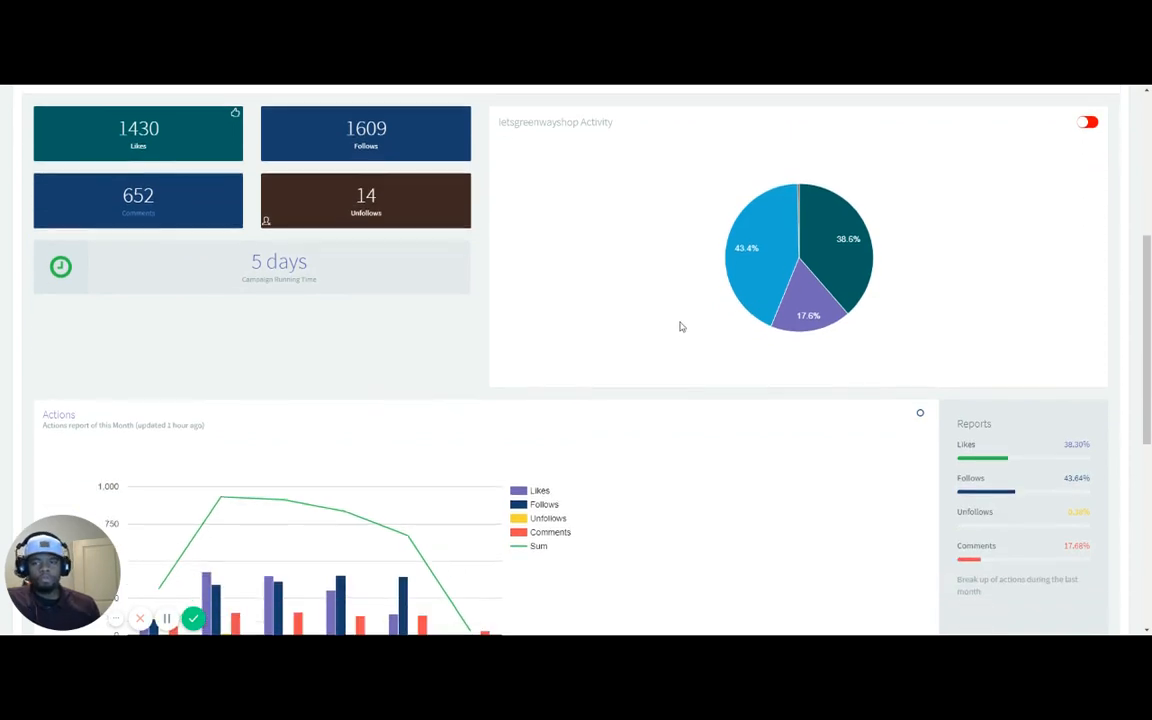
{"action": "scroll", "coordinate": [652, 319], "scroll_direction": "up", "scroll_amount": 1}
{"action": "mouse_move", "coordinate": [754, 329]}
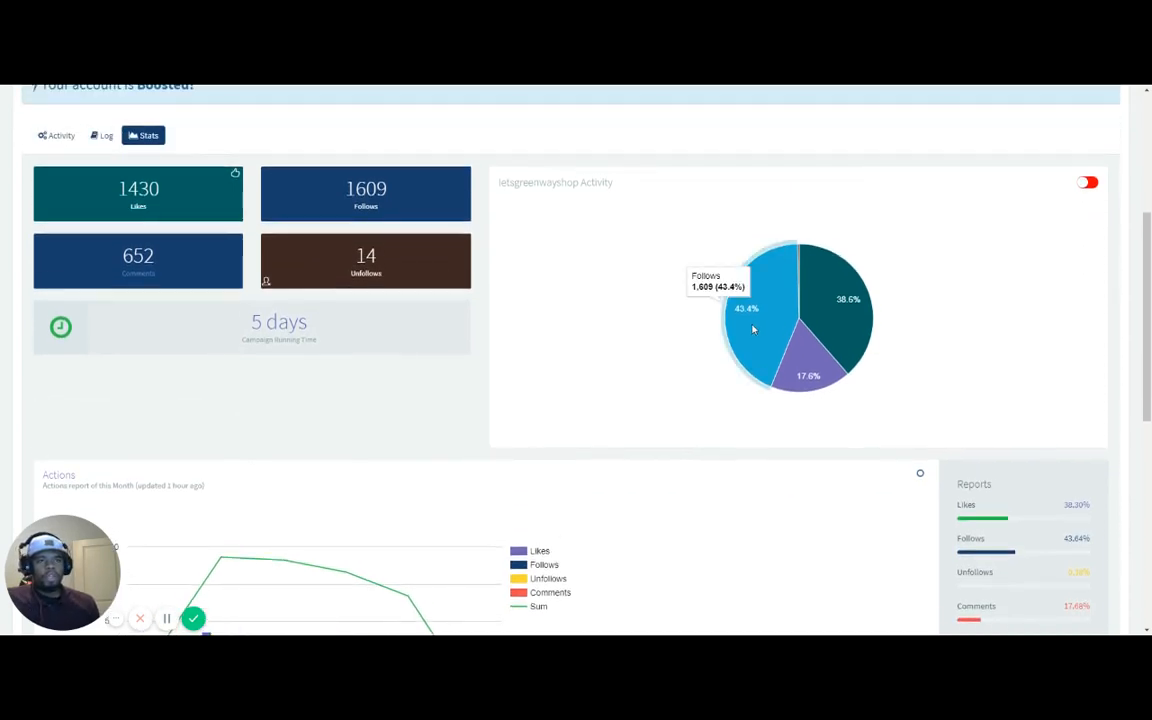
{"action": "mouse_move", "coordinate": [835, 333]}
- Examine the monthly Actions chart, the Reports breakdown and the Filter Performance section of the statistics
{"action": "scroll", "coordinate": [477, 489], "scroll_direction": "down", "scroll_amount": 3}
{"action": "scroll", "coordinate": [490, 485], "scroll_direction": "down", "scroll_amount": 2}
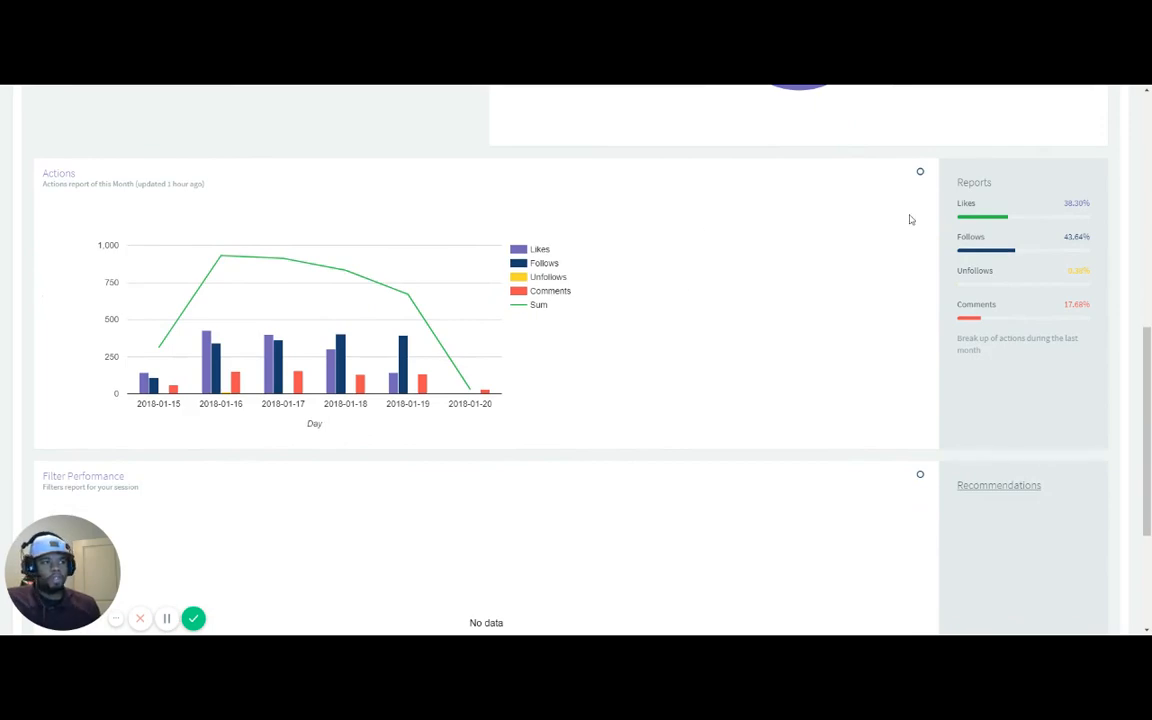
{"action": "scroll", "coordinate": [879, 237], "scroll_direction": "down", "scroll_amount": 4}
{"action": "scroll", "coordinate": [802, 287], "scroll_direction": "up", "scroll_amount": 15}
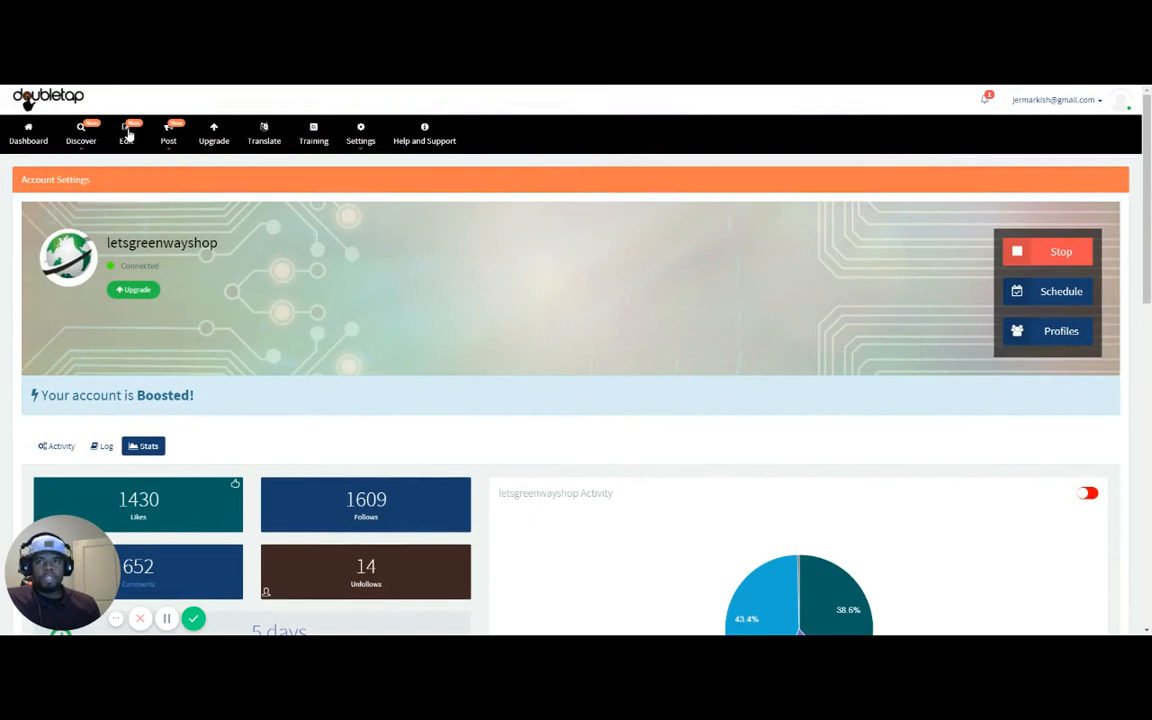
- Return to the dashboard, open the letsgreenwayshop account's settings and review which actions are enabled
{"action": "mouse_move", "coordinate": [152, 127]}
{"action": "left_click", "coordinate": [27, 133]}
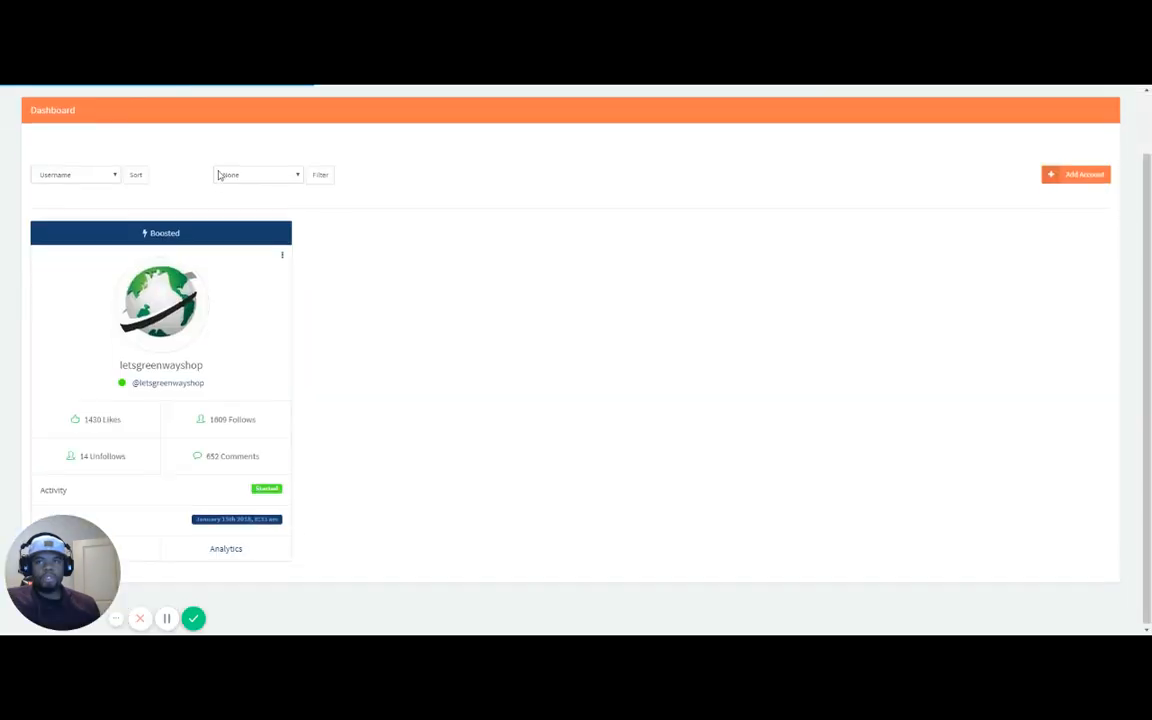
{"action": "left_click_drag", "start_coordinate": [52, 541], "coordinate": [1068, 540]}
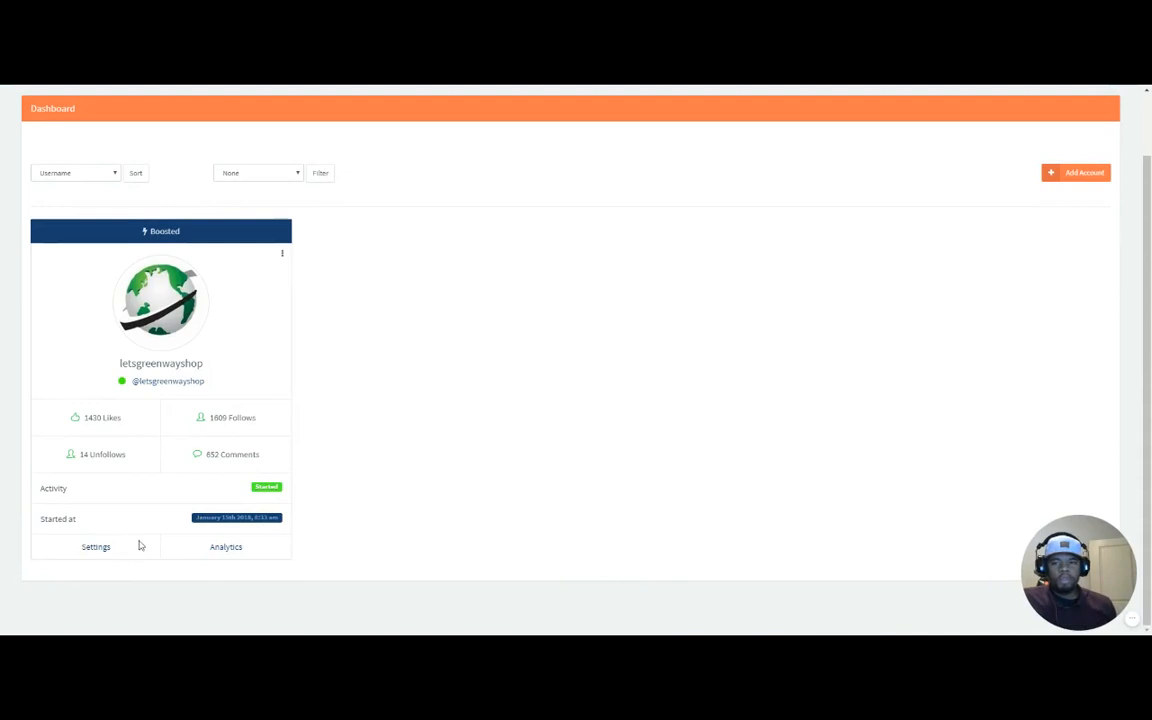
{"action": "left_click", "coordinate": [100, 548]}
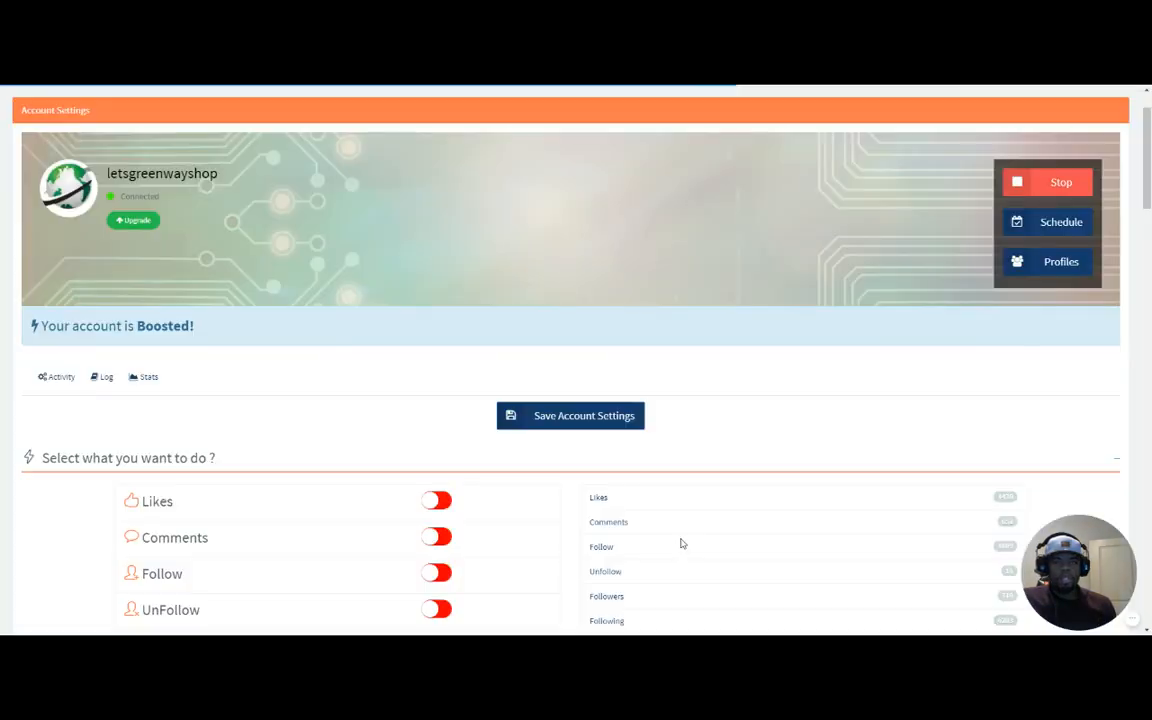
{"action": "scroll", "coordinate": [744, 569], "scroll_direction": "down", "scroll_amount": 2}
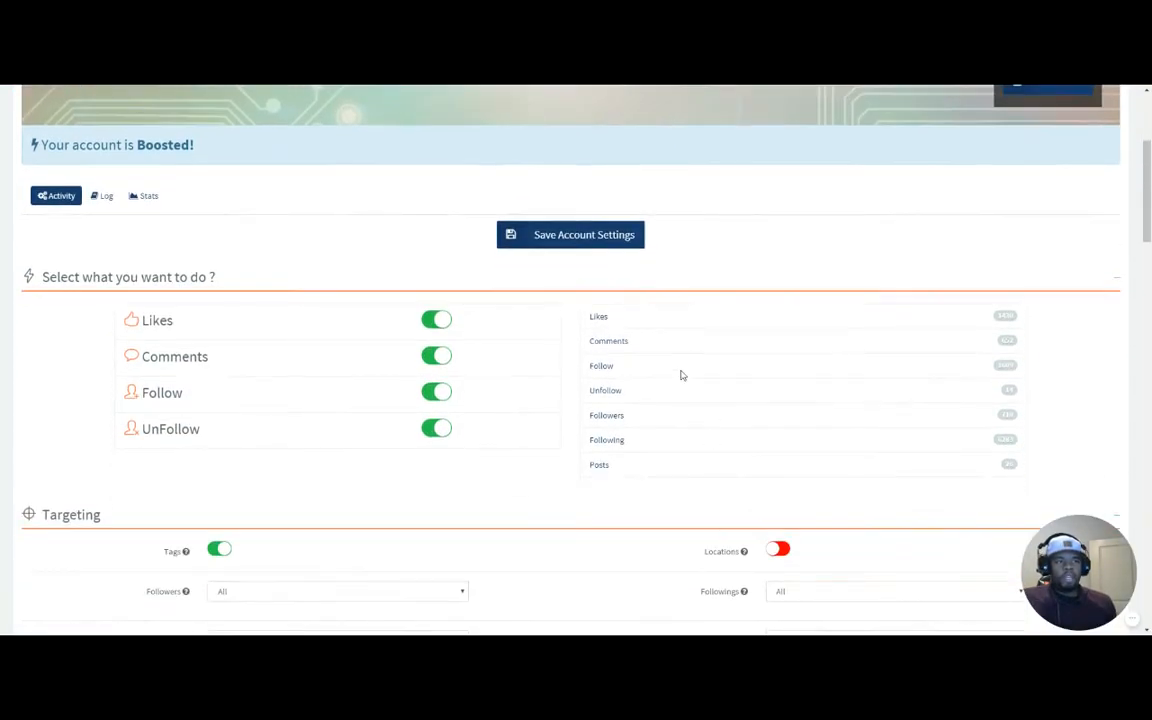
{"action": "scroll", "coordinate": [620, 365], "scroll_direction": "down", "scroll_amount": 1}
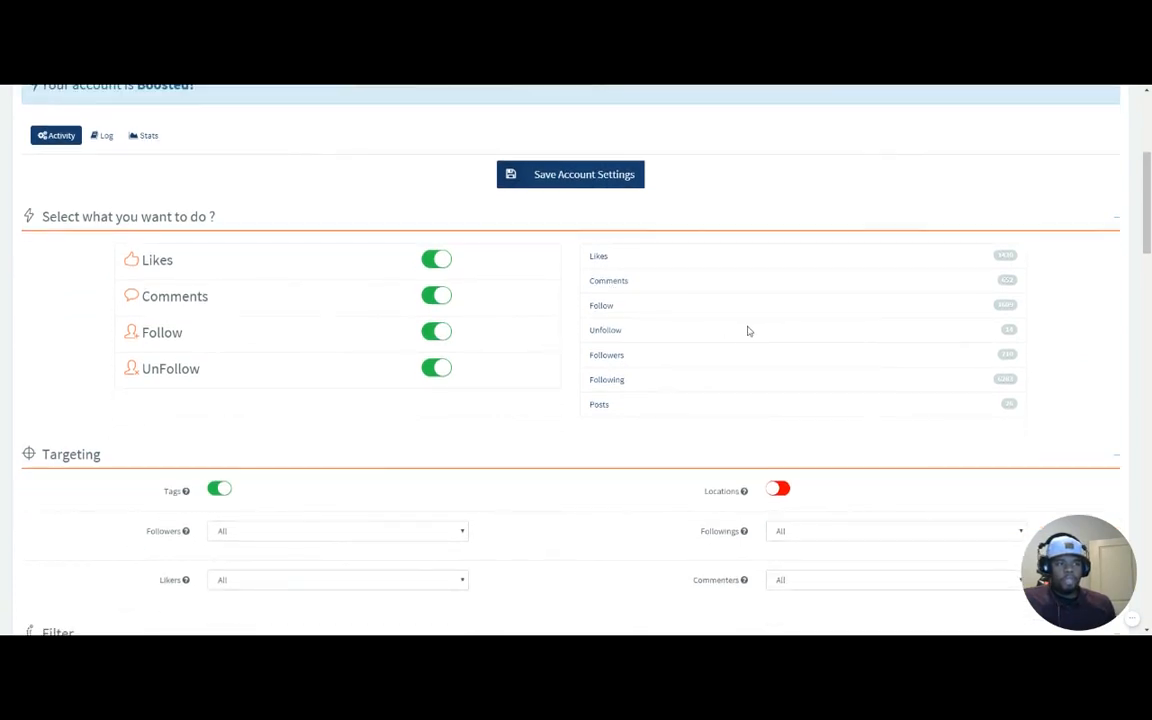
- Review the account's Targeting options for tags, locations, followers, followings, likers and commenters
{"action": "left_click_drag", "start_coordinate": [1033, 561], "coordinate": [17, 513]}
{"action": "scroll", "coordinate": [430, 412], "scroll_direction": "down", "scroll_amount": 2}
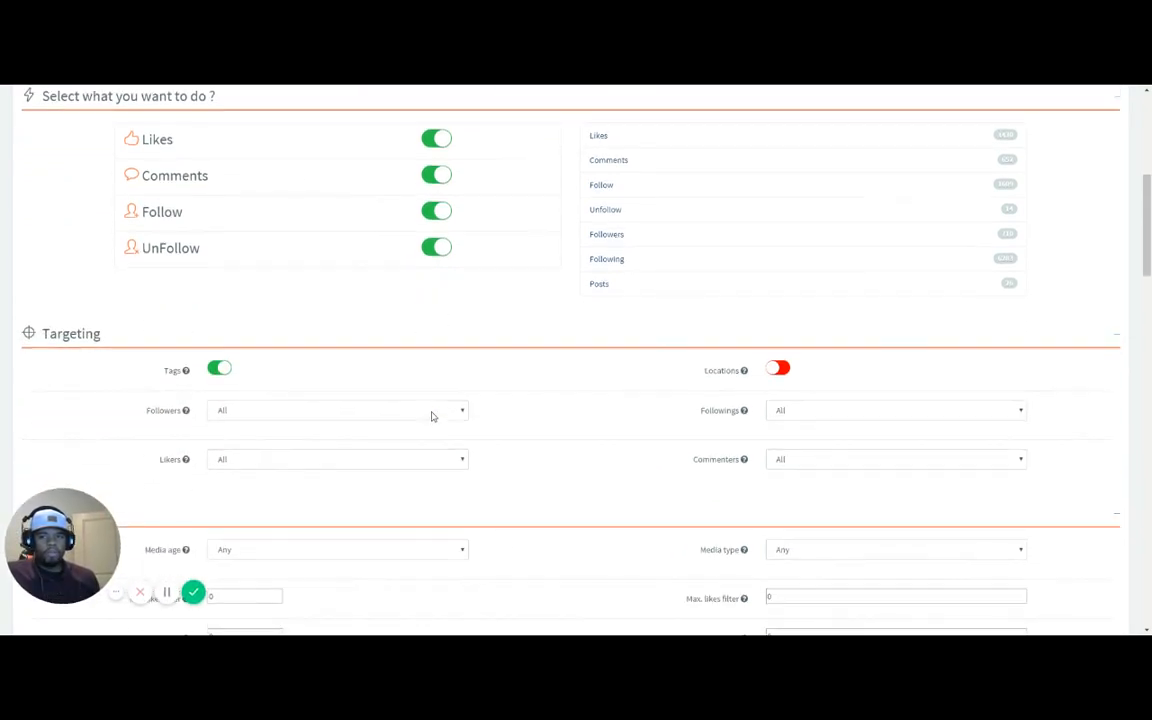
{"action": "scroll", "coordinate": [490, 490], "scroll_direction": "down", "scroll_amount": 1}
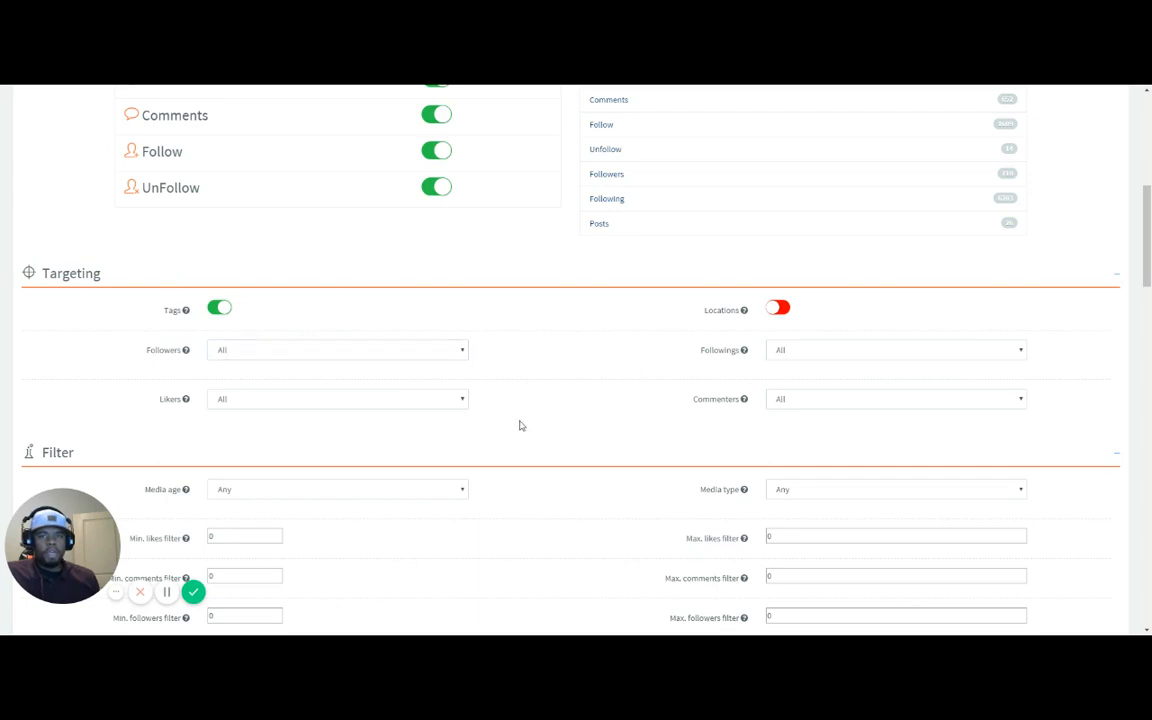
{"action": "scroll", "coordinate": [680, 412], "scroll_direction": "down", "scroll_amount": 1}
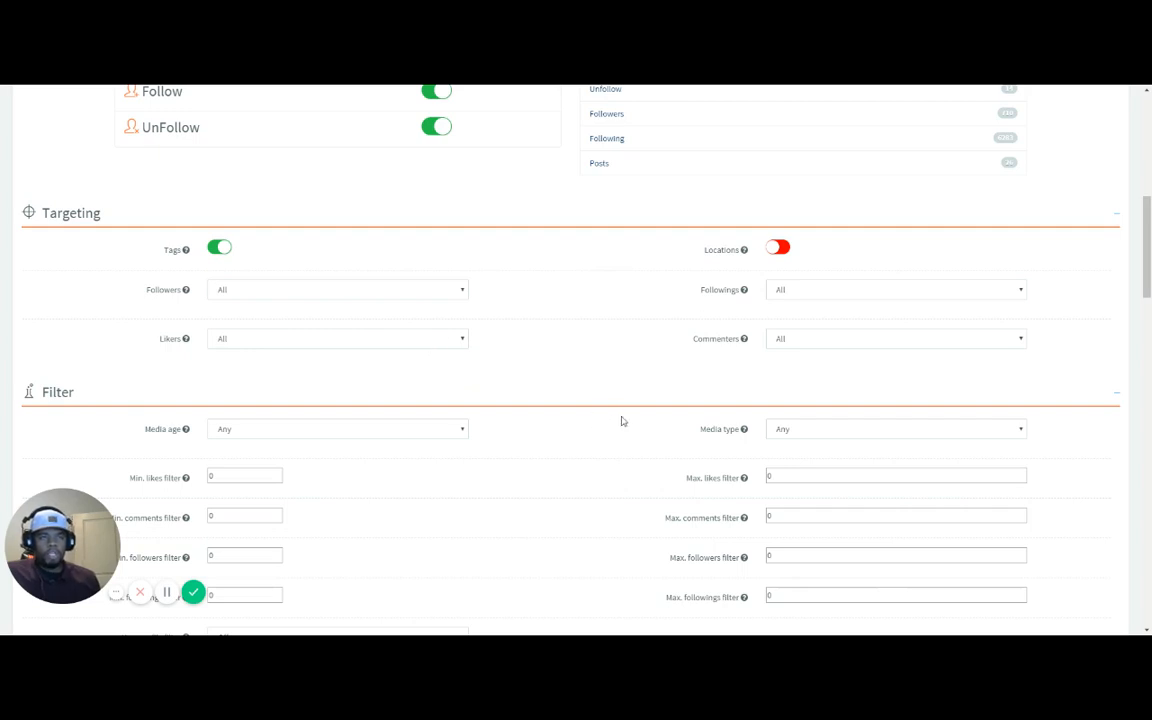
{"action": "scroll", "coordinate": [490, 375], "scroll_direction": "down", "scroll_amount": 1}
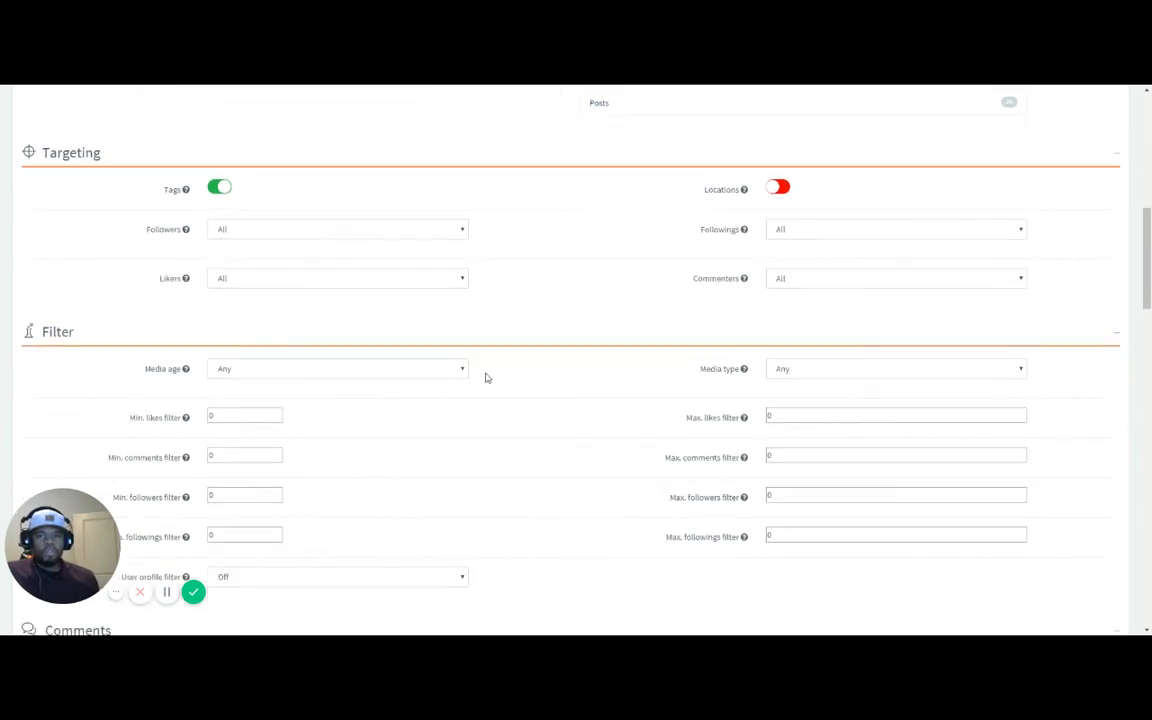
{"action": "scroll", "coordinate": [463, 374], "scroll_direction": "down", "scroll_amount": 1}
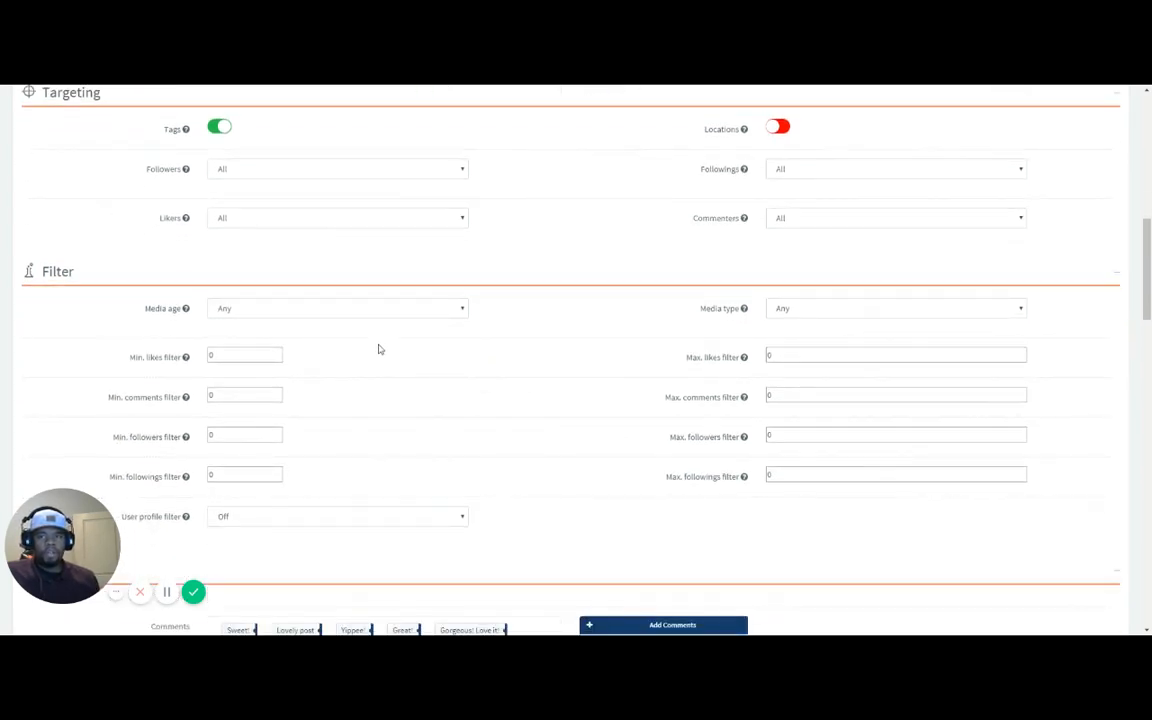
- Inspect the Media age choices without changing them, and review the remaining filter limits and the list of automatic comments
{"action": "left_click", "coordinate": [342, 312]}
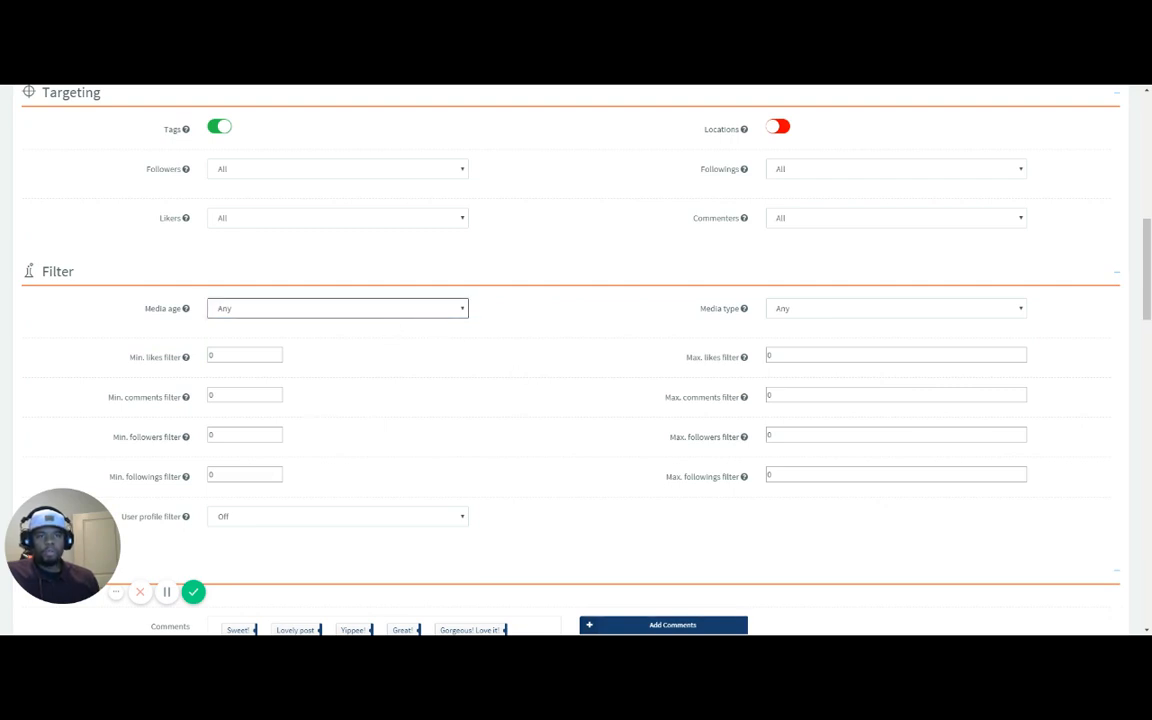
{"action": "left_click", "coordinate": [524, 413]}
{"action": "scroll", "coordinate": [416, 417], "scroll_direction": "down", "scroll_amount": 1}
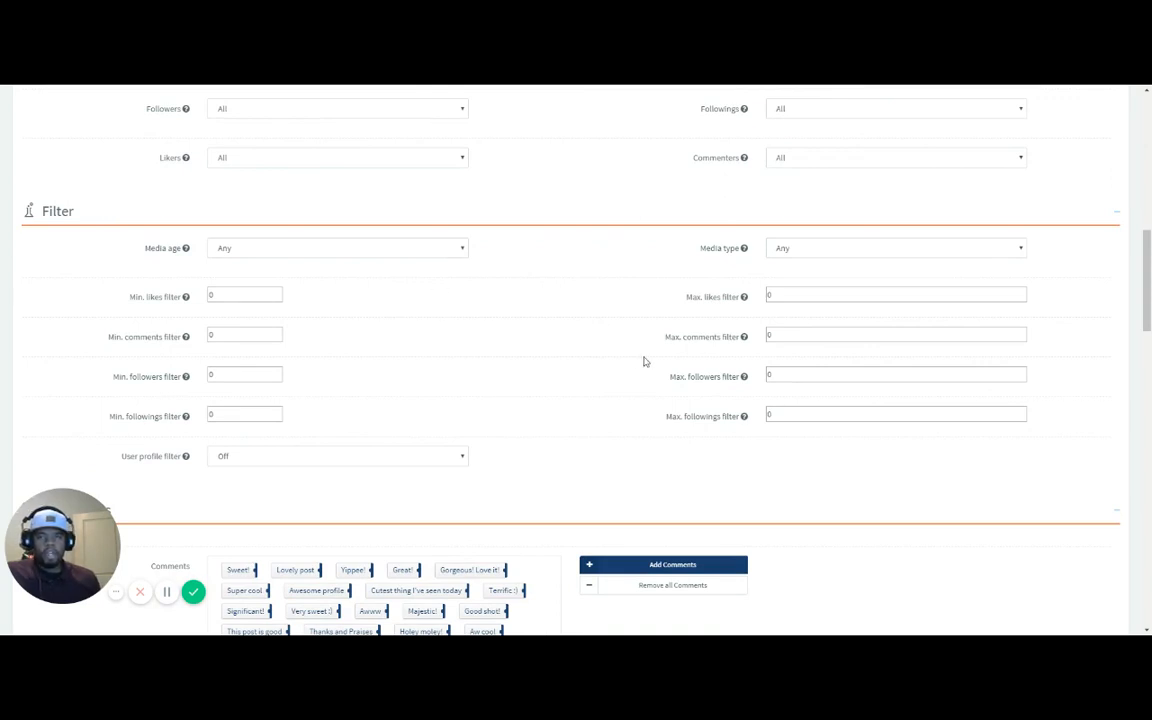
{"action": "scroll", "coordinate": [621, 361], "scroll_direction": "down", "scroll_amount": 1}
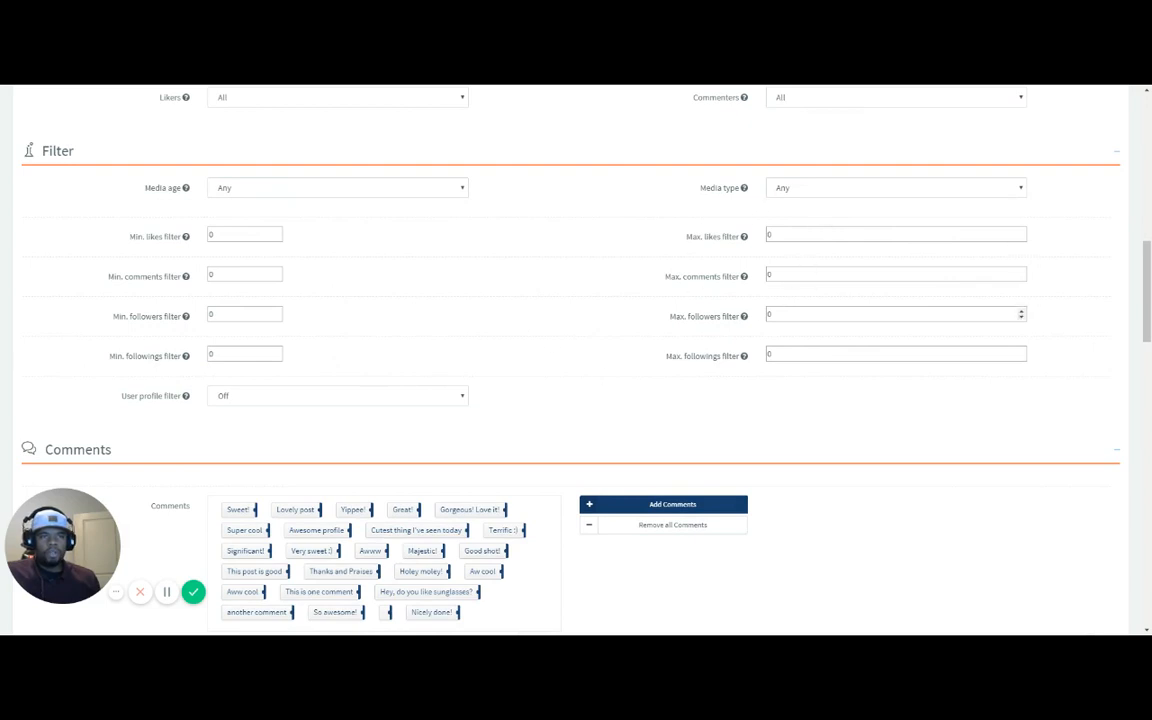
{"action": "scroll", "coordinate": [322, 215], "scroll_direction": "down", "scroll_amount": 2}
{"action": "scroll", "coordinate": [407, 245], "scroll_direction": "up", "scroll_amount": 2}
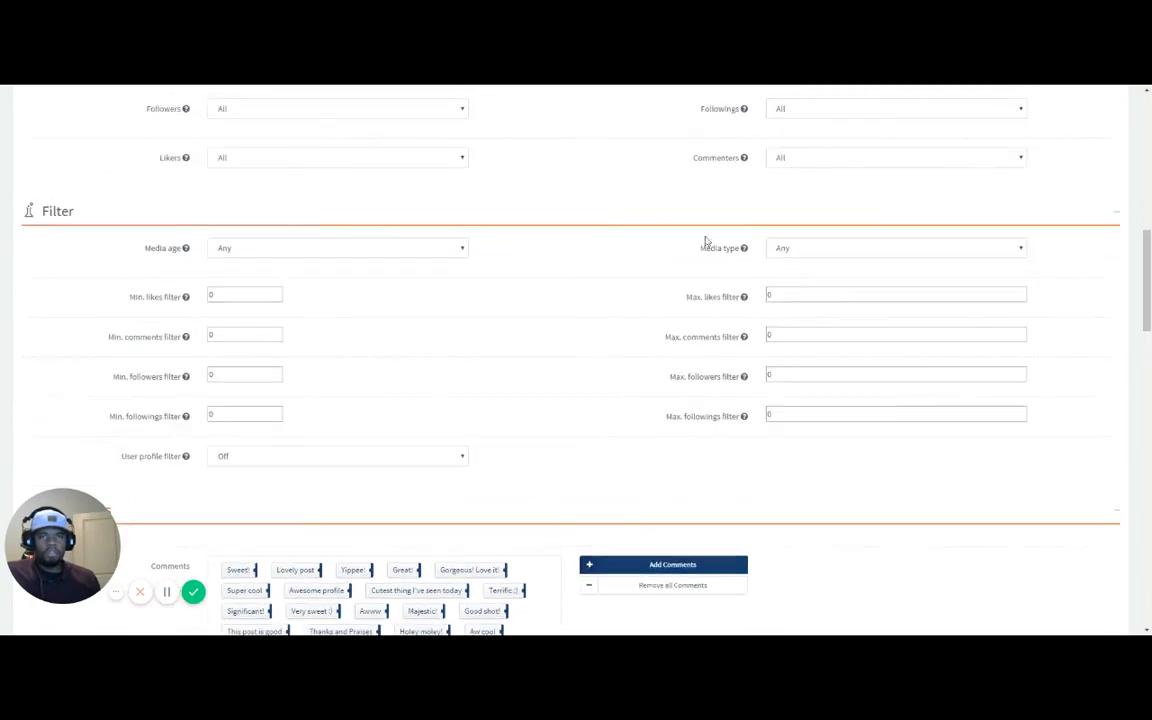
{"action": "scroll", "coordinate": [640, 385], "scroll_direction": "down", "scroll_amount": 1}
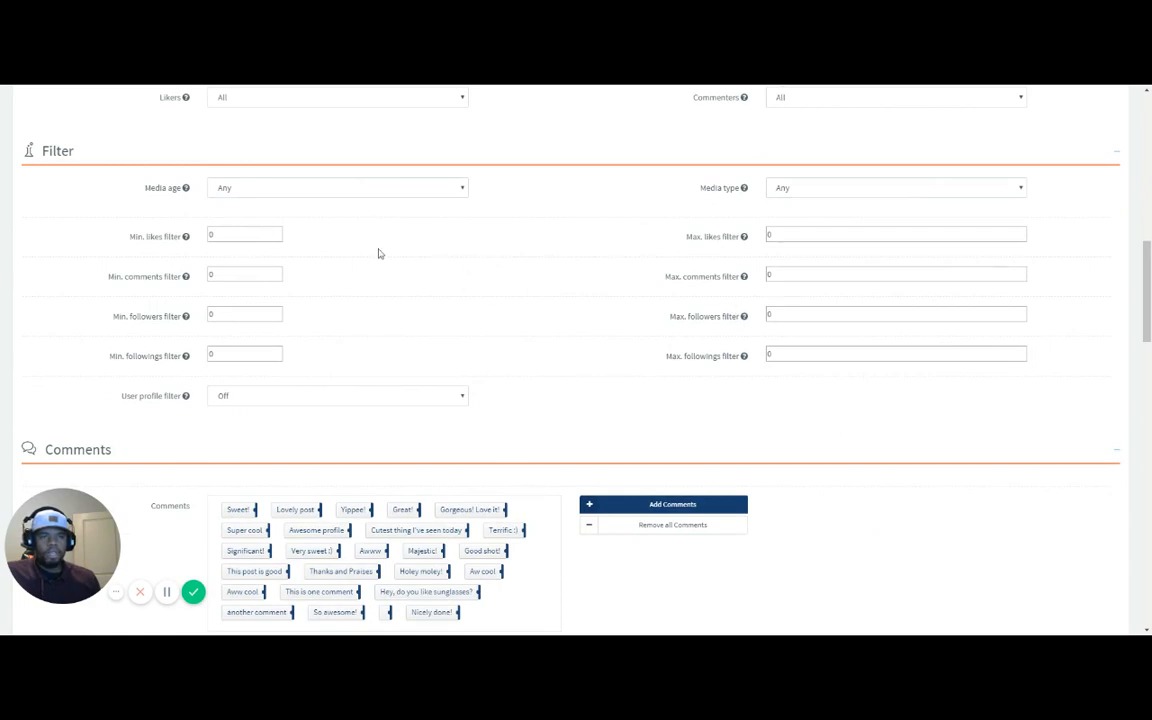
{"action": "scroll", "coordinate": [470, 330], "scroll_direction": "down", "scroll_amount": 1}
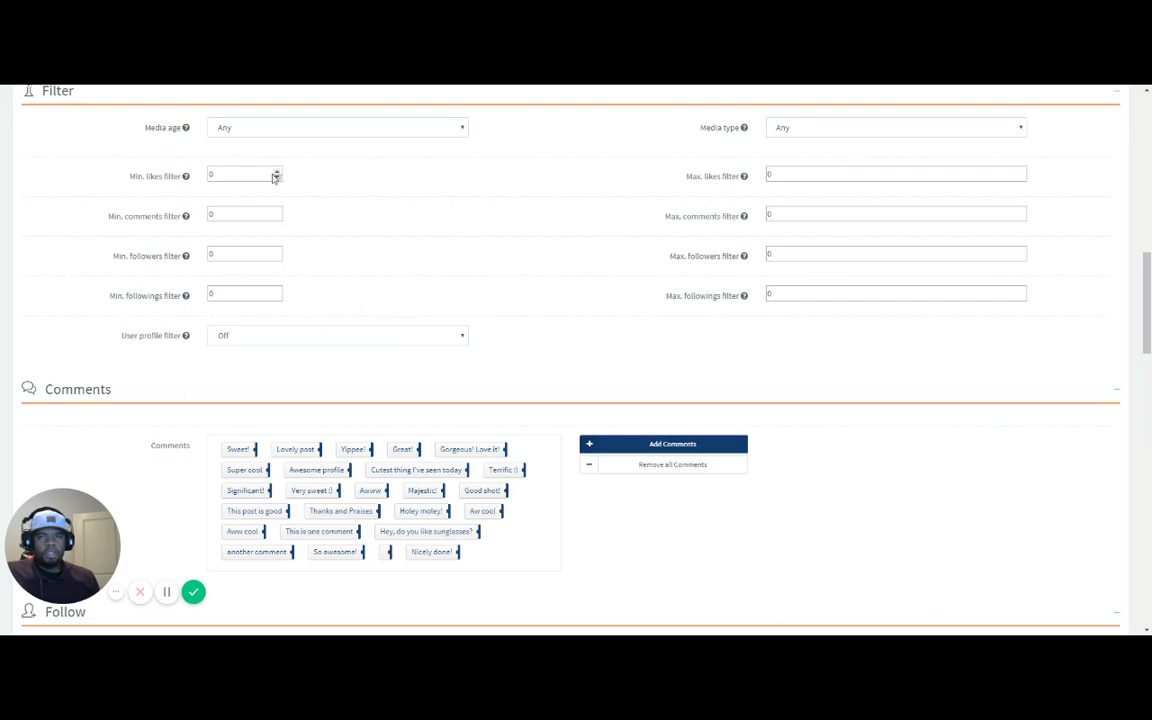
{"action": "scroll", "coordinate": [511, 297], "scroll_direction": "down", "scroll_amount": 1}
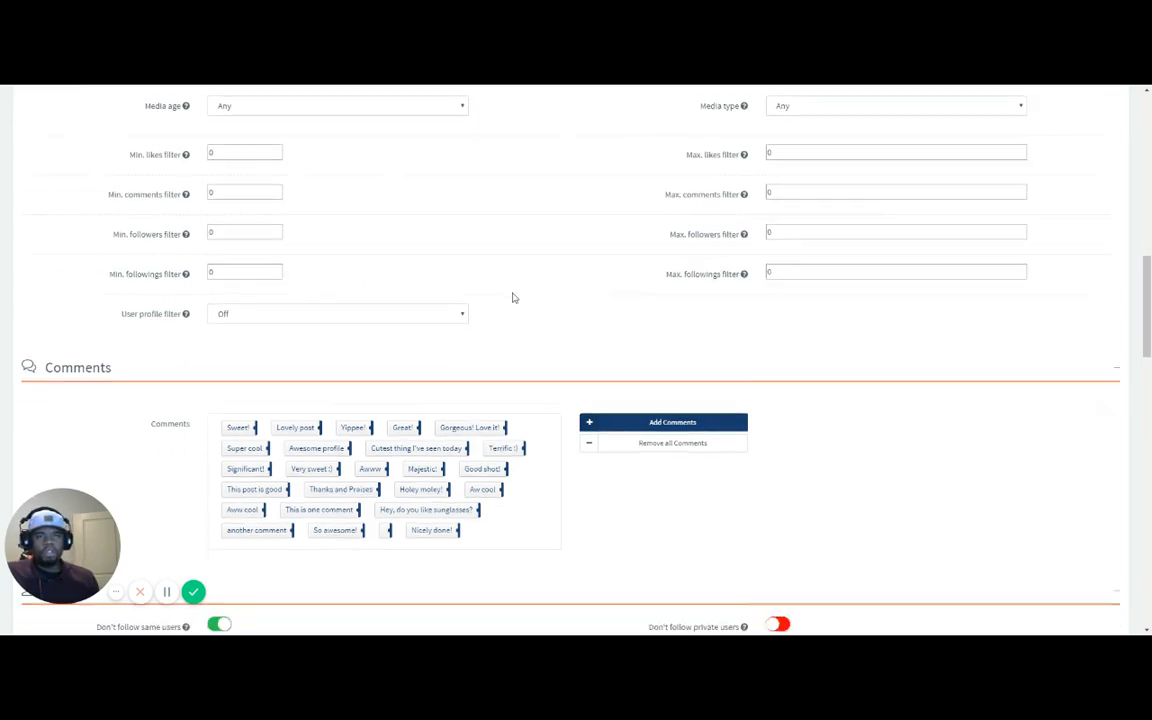
- Remove the blank entry from the account's list of automatic comments
{"action": "scroll", "coordinate": [504, 329], "scroll_direction": "up", "scroll_amount": 1}
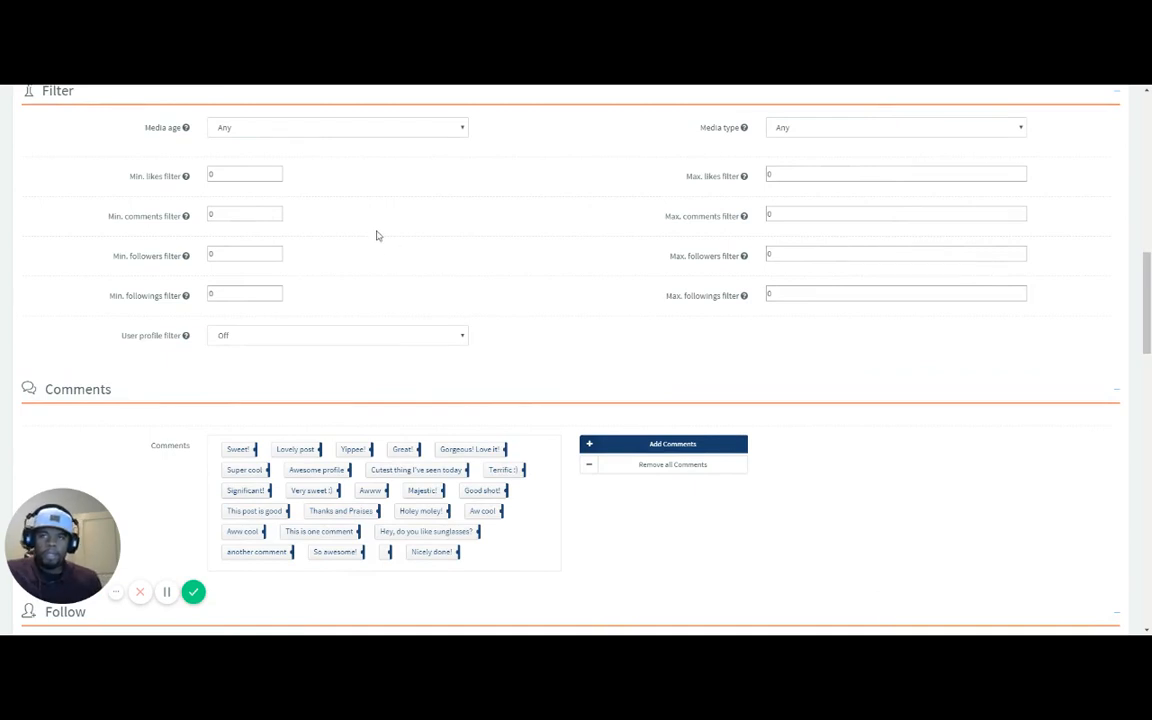
{"action": "scroll", "coordinate": [499, 274], "scroll_direction": "down", "scroll_amount": 1}
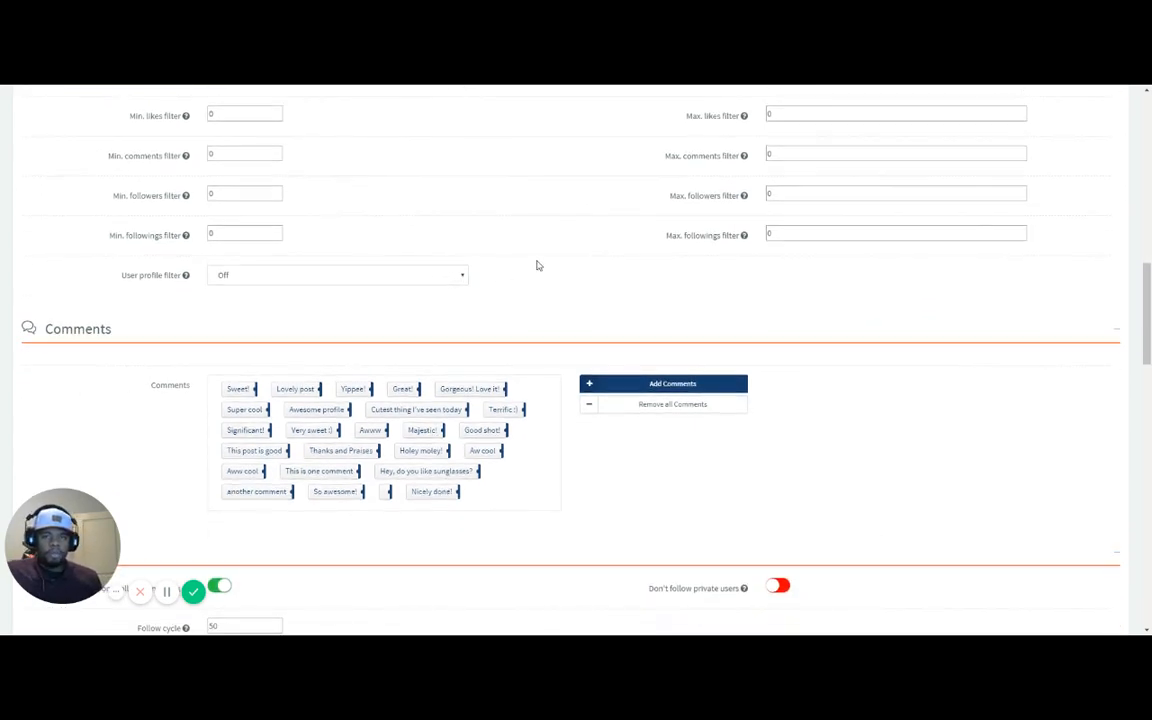
{"action": "scroll", "coordinate": [540, 265], "scroll_direction": "down", "scroll_amount": 1}
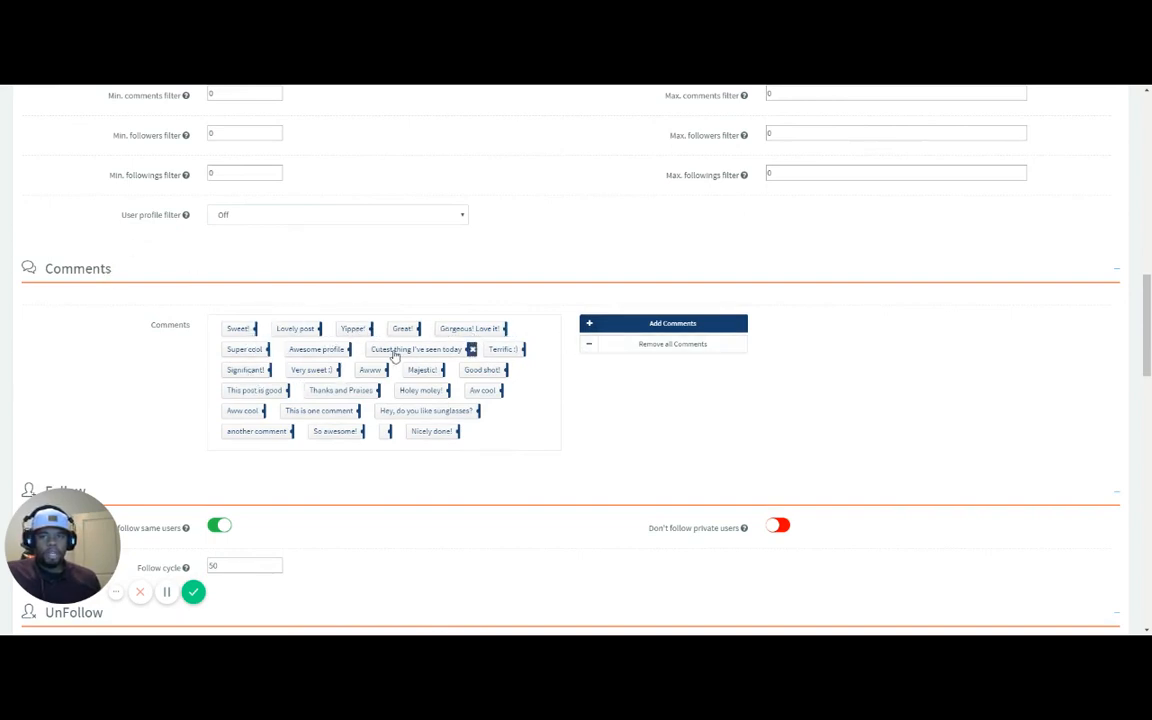
{"action": "left_click", "coordinate": [390, 432]}
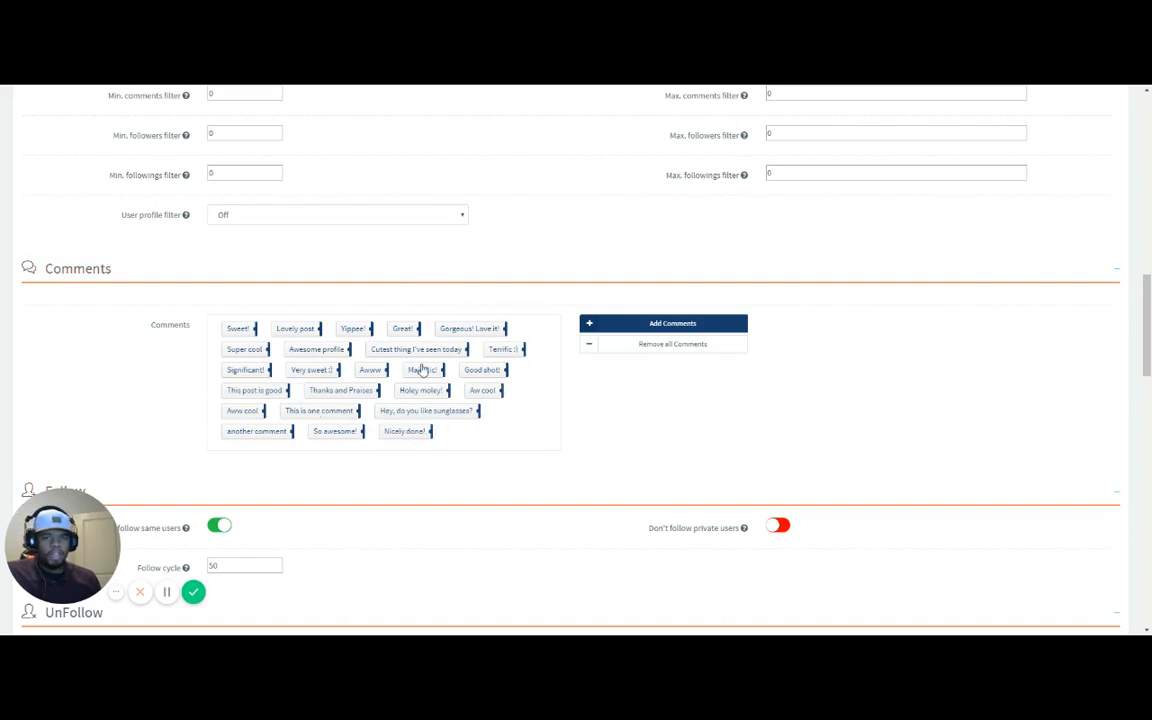
- Review the Follow and UnFollow settings, and remove the "adorable" tag from the account's Tags list
{"action": "scroll", "coordinate": [584, 371], "scroll_direction": "down", "scroll_amount": 3}
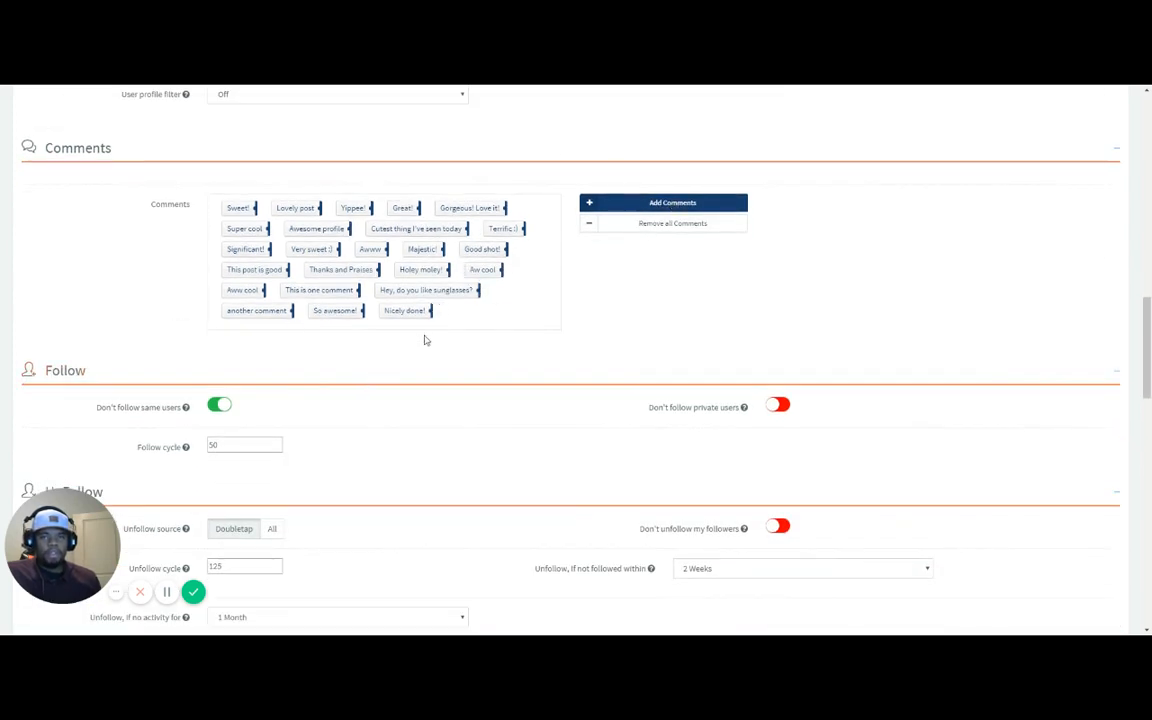
{"action": "scroll", "coordinate": [356, 344], "scroll_direction": "down", "scroll_amount": 3}
{"action": "scroll", "coordinate": [398, 352], "scroll_direction": "down", "scroll_amount": 1}
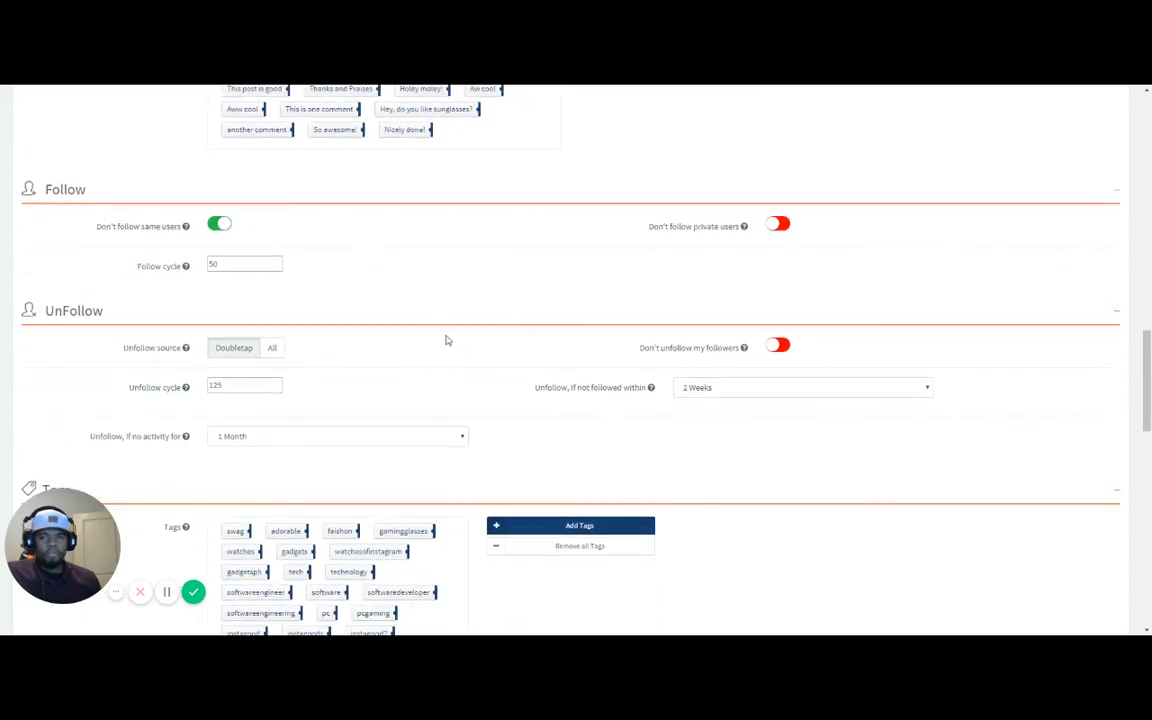
{"action": "scroll", "coordinate": [494, 389], "scroll_direction": "down", "scroll_amount": 4}
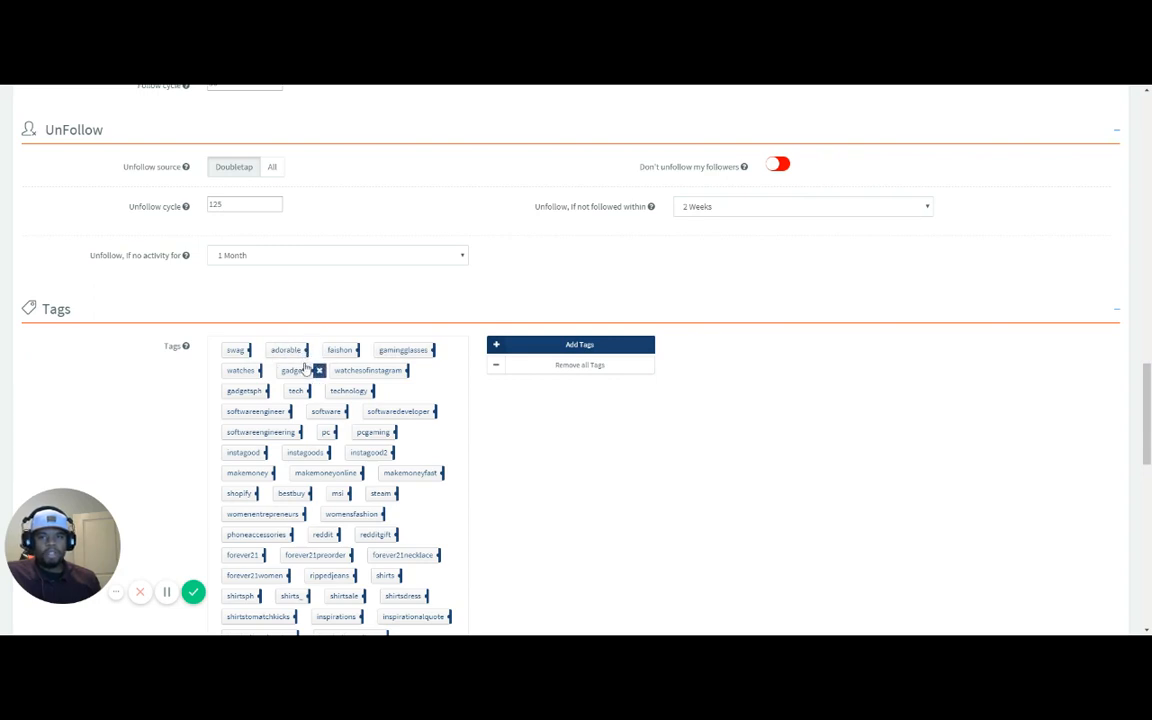
{"action": "left_click", "coordinate": [312, 350]}
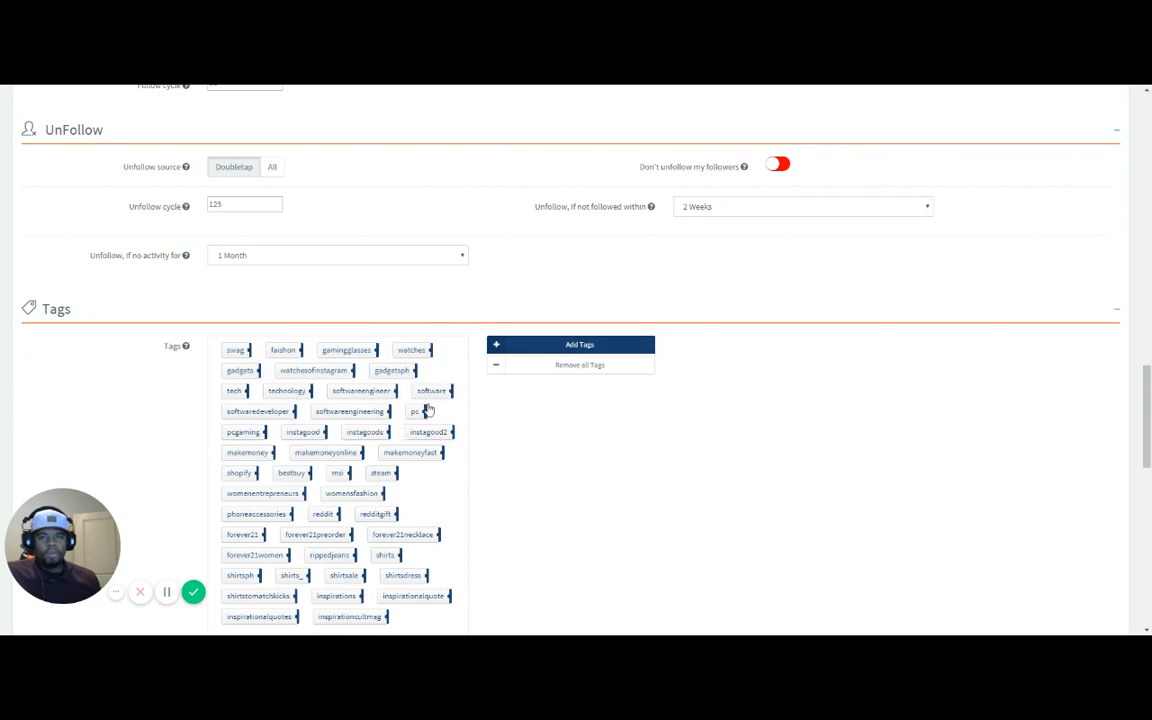
- Review the remaining target tags, the Locations field and the list of target usernames
{"action": "scroll", "coordinate": [403, 395], "scroll_direction": "down", "scroll_amount": 1}
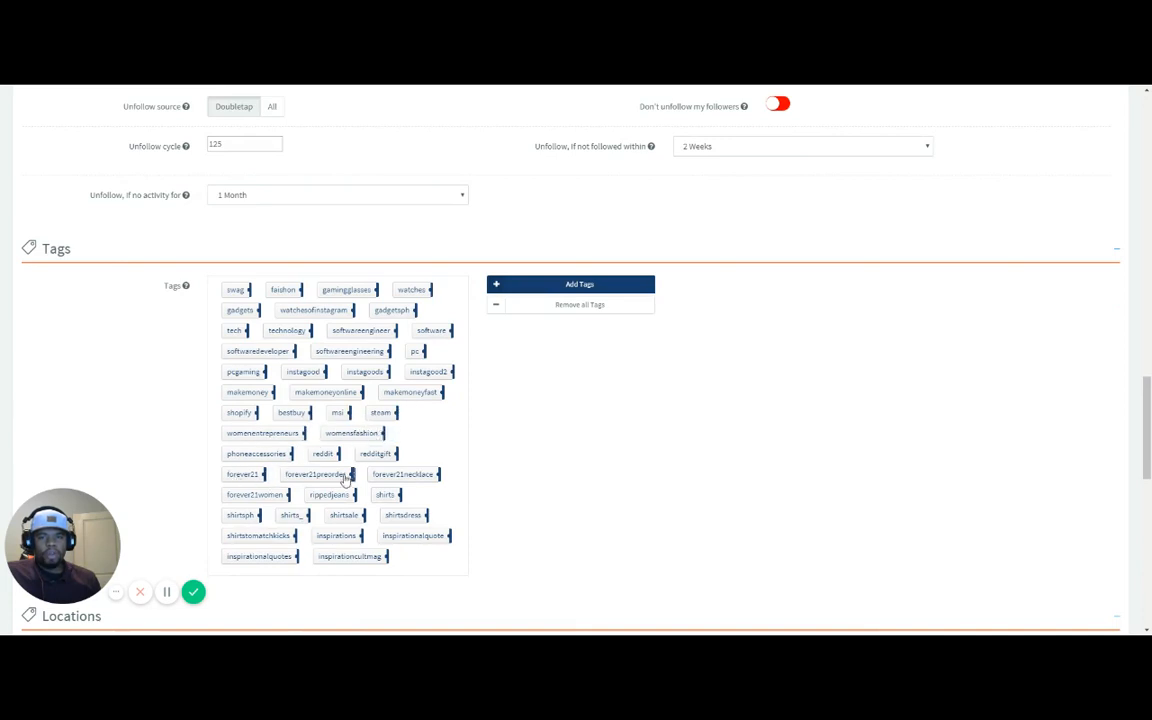
{"action": "scroll", "coordinate": [368, 437], "scroll_direction": "down", "scroll_amount": 2}
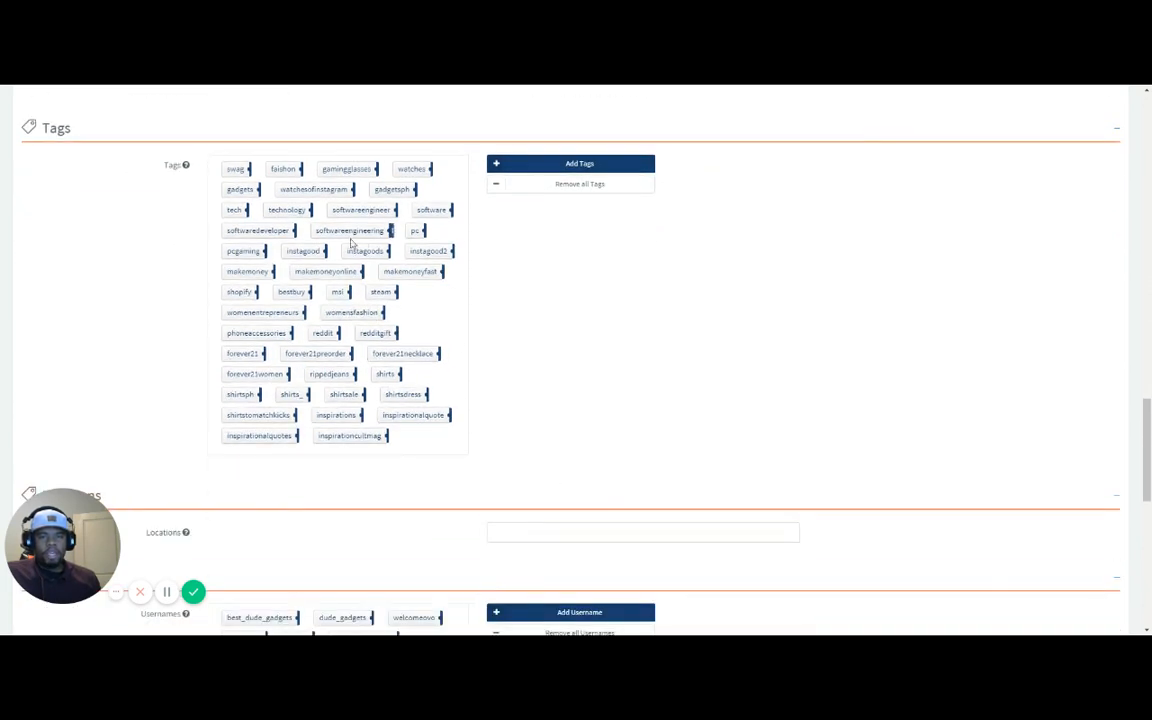
{"action": "scroll", "coordinate": [400, 370], "scroll_direction": "up", "scroll_amount": 2}
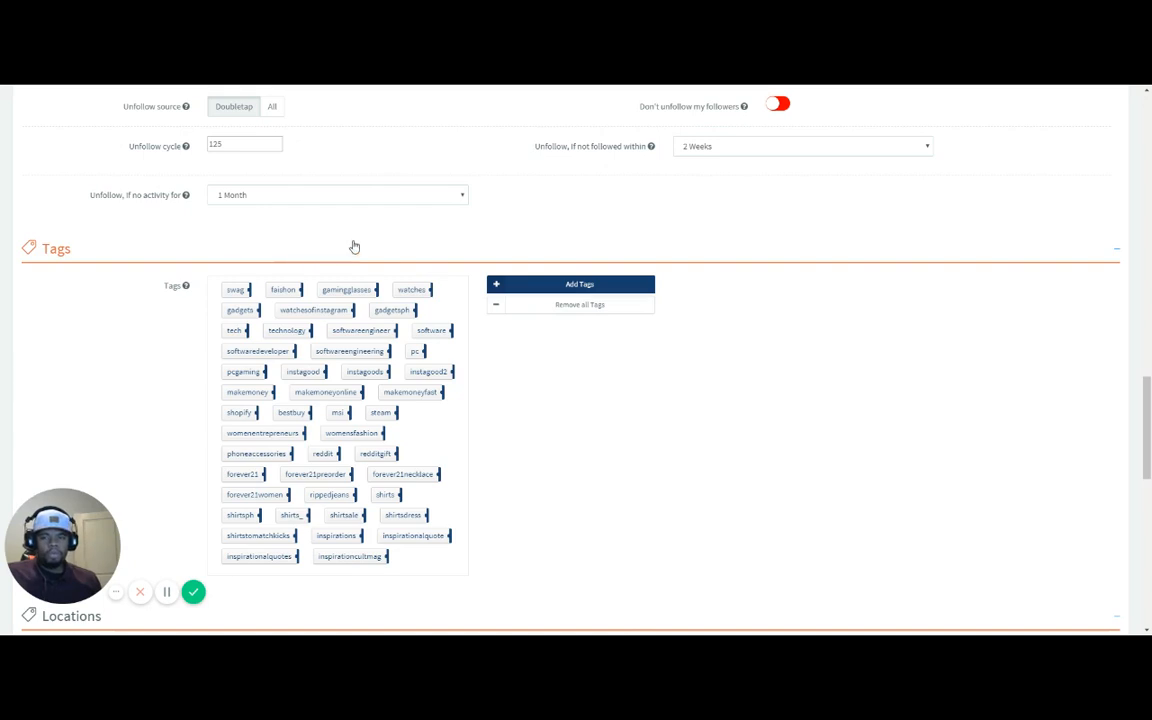
{"action": "scroll", "coordinate": [355, 247], "scroll_direction": "down", "scroll_amount": 3}
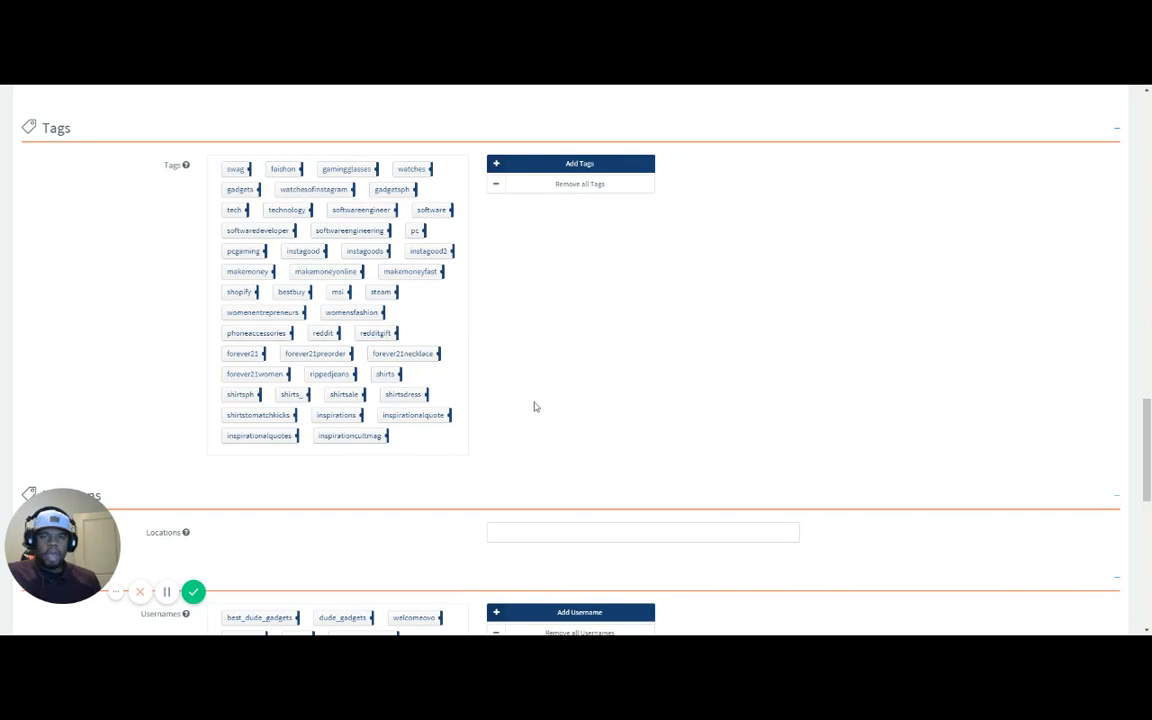
{"action": "scroll", "coordinate": [510, 436], "scroll_direction": "up", "scroll_amount": 1}
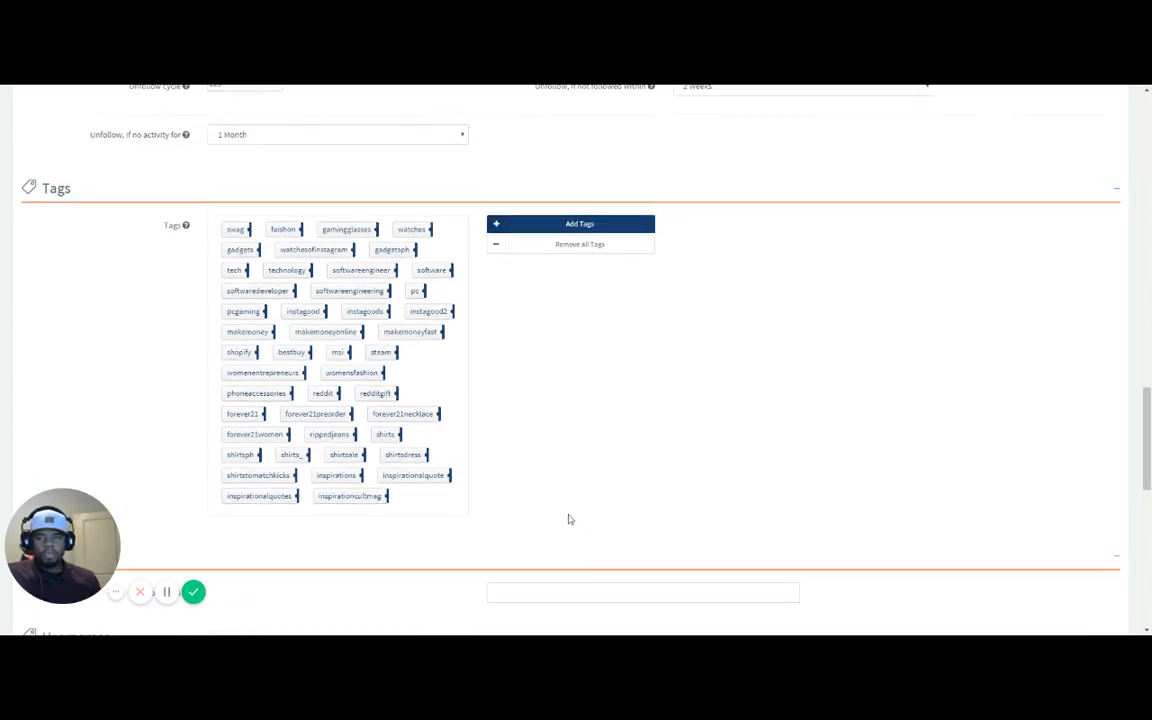
{"action": "scroll", "coordinate": [568, 519], "scroll_direction": "down", "scroll_amount": 3}
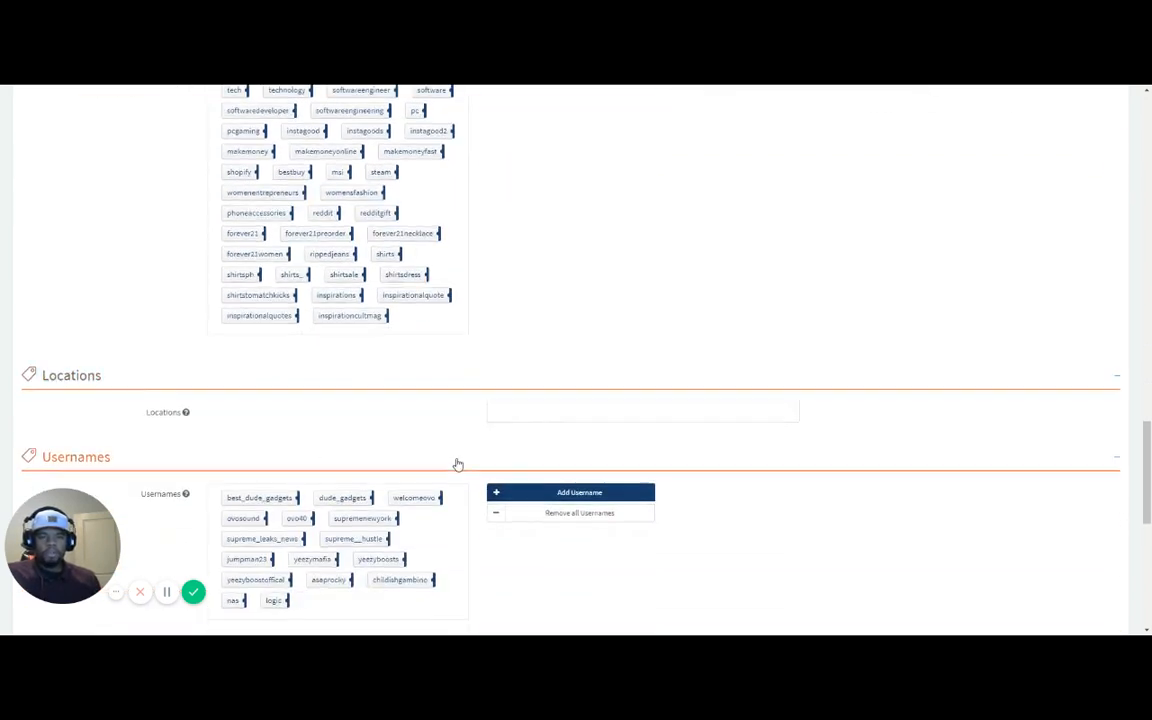
{"action": "scroll", "coordinate": [409, 467], "scroll_direction": "up", "scroll_amount": 2}
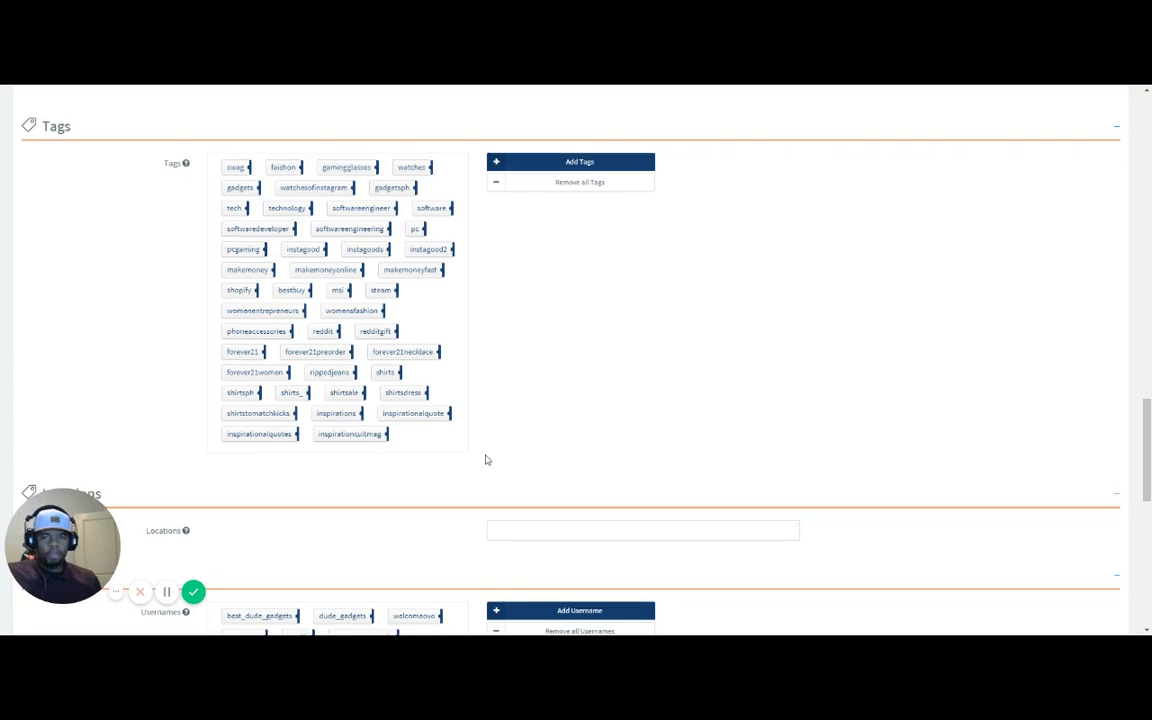
{"action": "scroll", "coordinate": [487, 460], "scroll_direction": "down", "scroll_amount": 5}
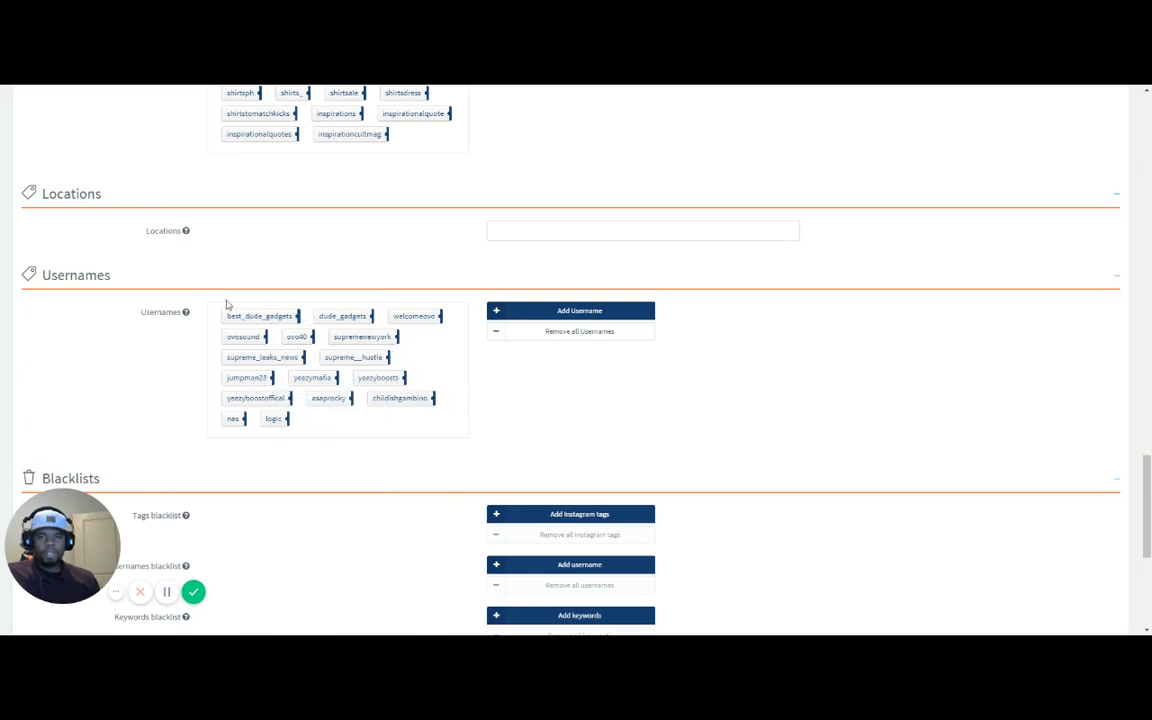
{"action": "scroll", "coordinate": [264, 416], "scroll_direction": "down", "scroll_amount": 2}
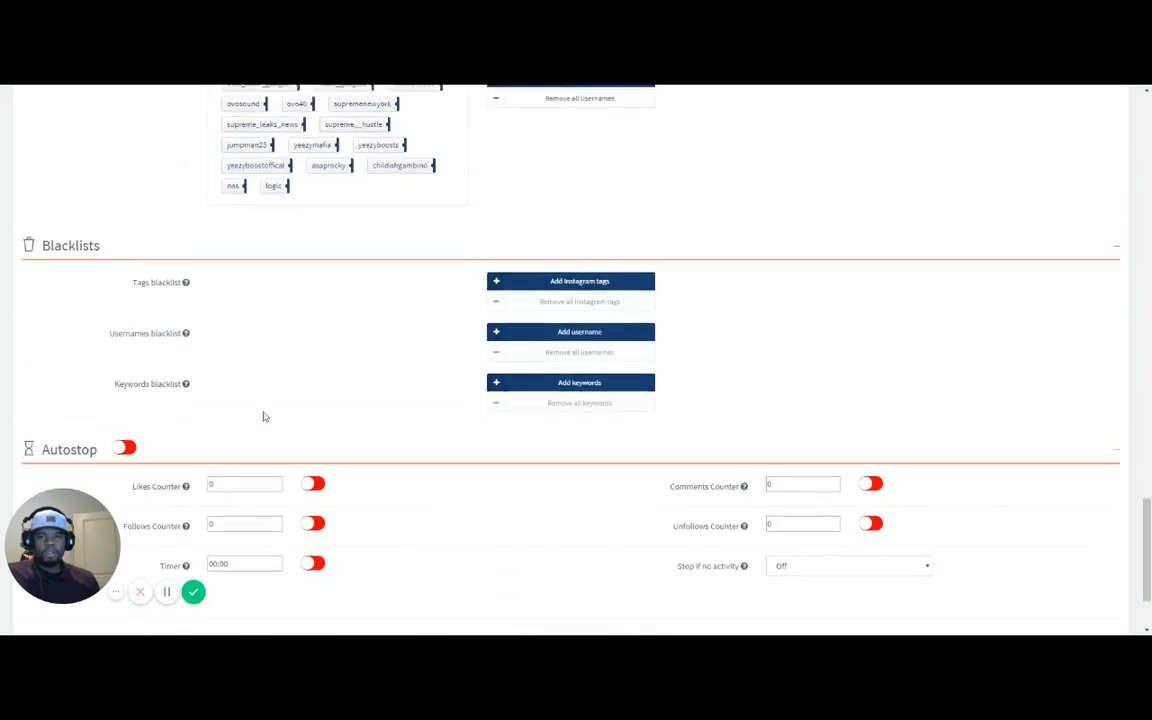
{"action": "scroll", "coordinate": [260, 339], "scroll_direction": "up", "scroll_amount": 2}
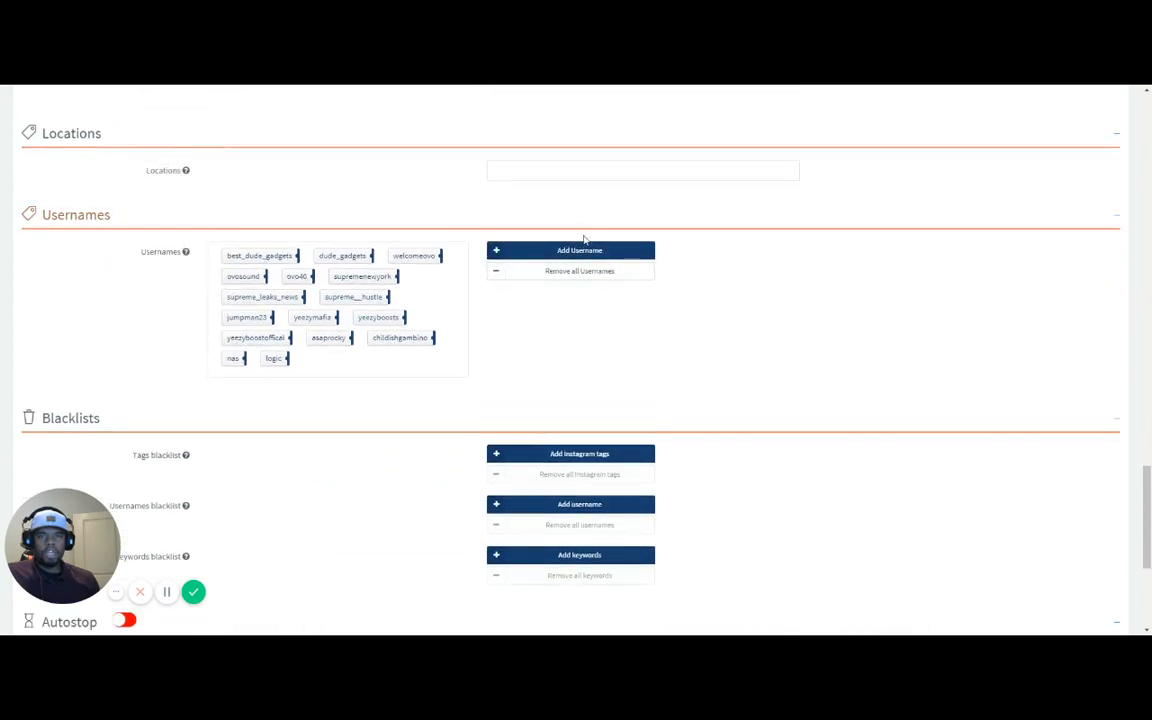
{"action": "mouse_move", "coordinate": [253, 250]}
- Review the Blacklists and Autostop options without changing them, and save the account settings
{"action": "scroll", "coordinate": [292, 400], "scroll_direction": "down", "scroll_amount": 2}
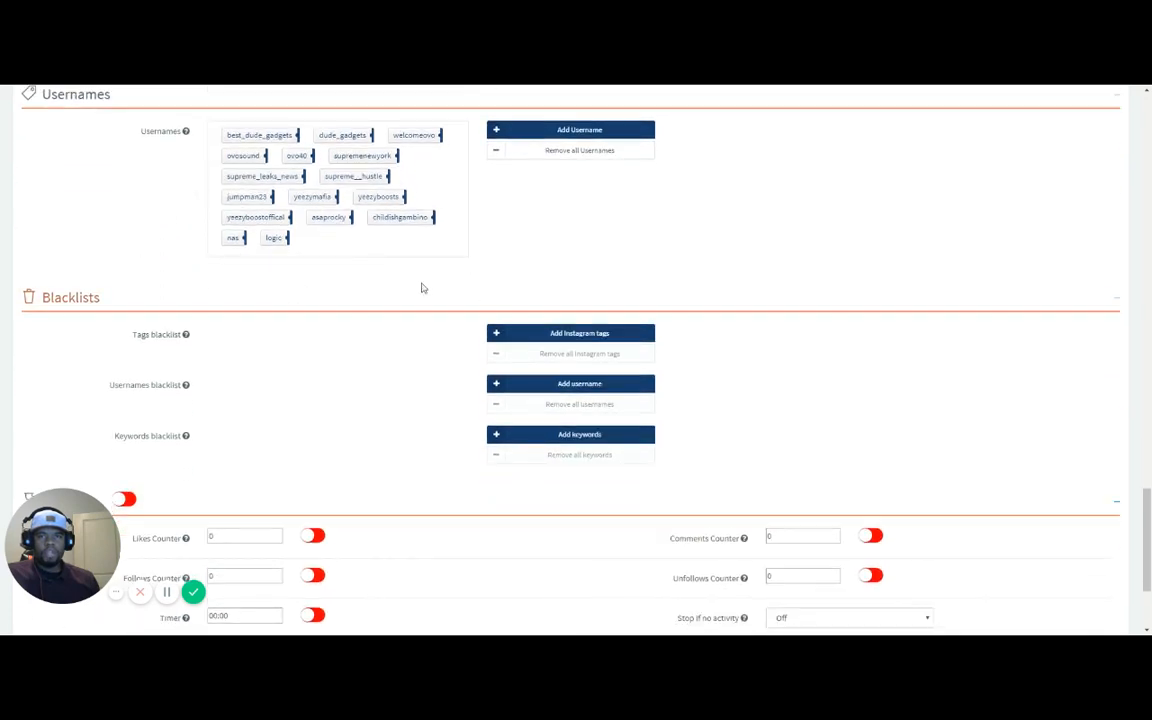
{"action": "scroll", "coordinate": [405, 301], "scroll_direction": "down", "scroll_amount": 1}
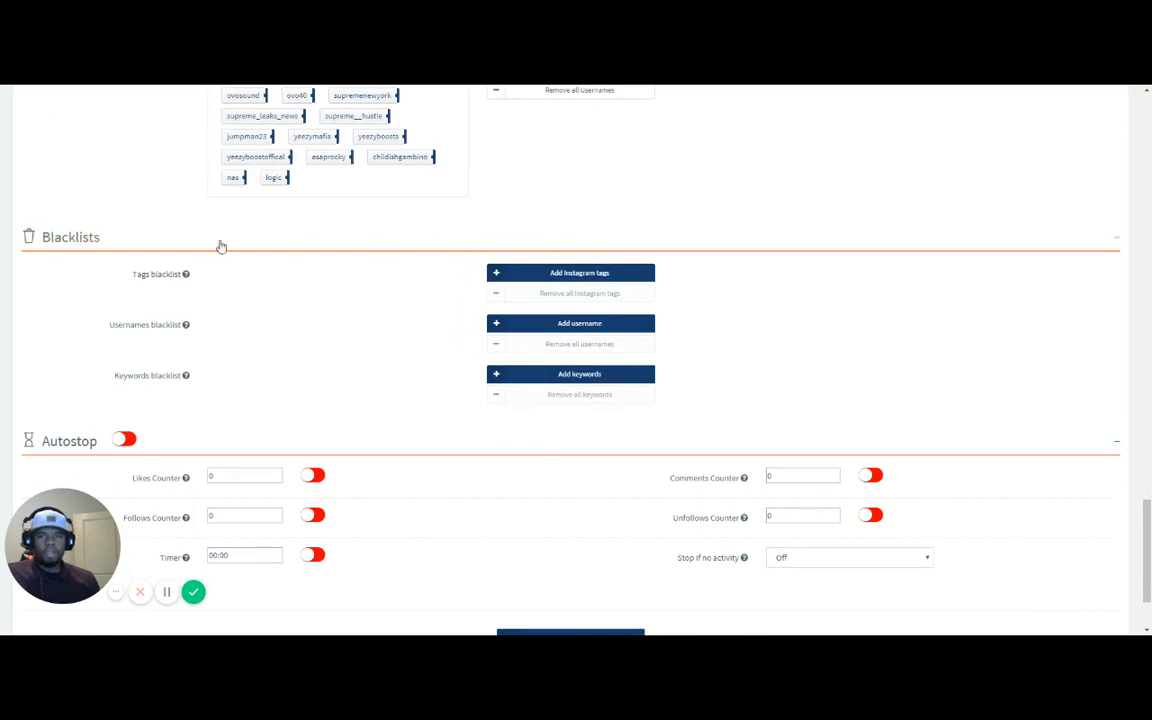
{"action": "scroll", "coordinate": [392, 342], "scroll_direction": "down", "scroll_amount": 1}
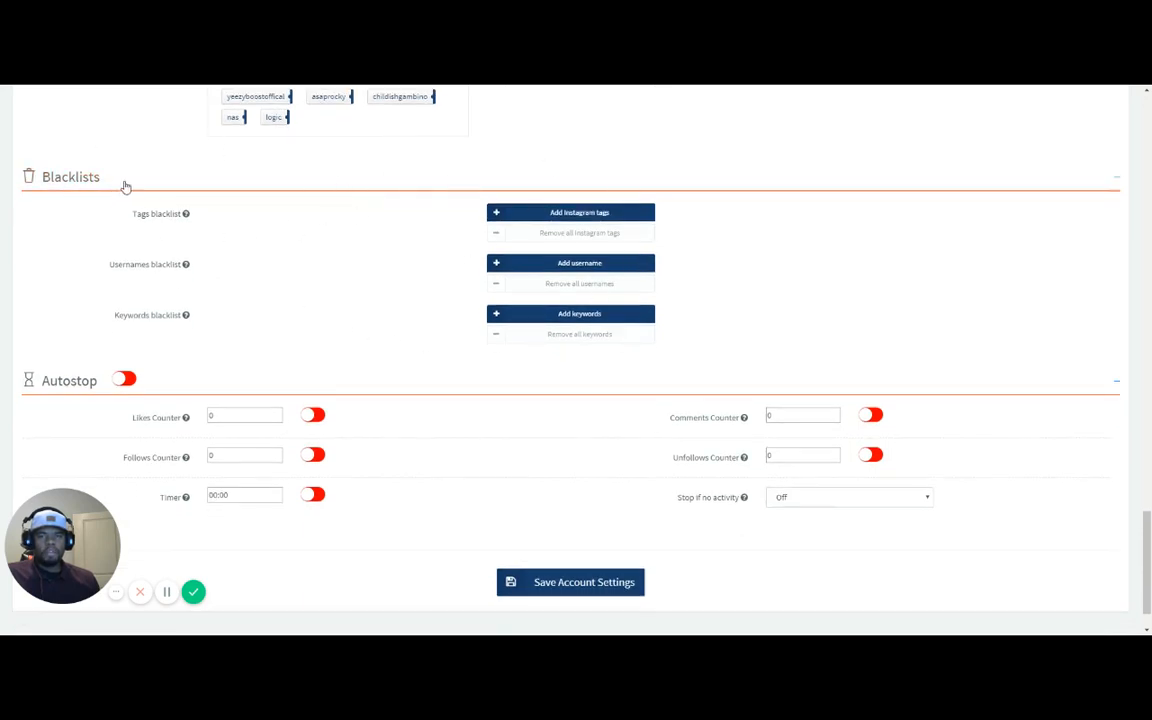
{"action": "scroll", "coordinate": [208, 206], "scroll_direction": "down", "scroll_amount": 1}
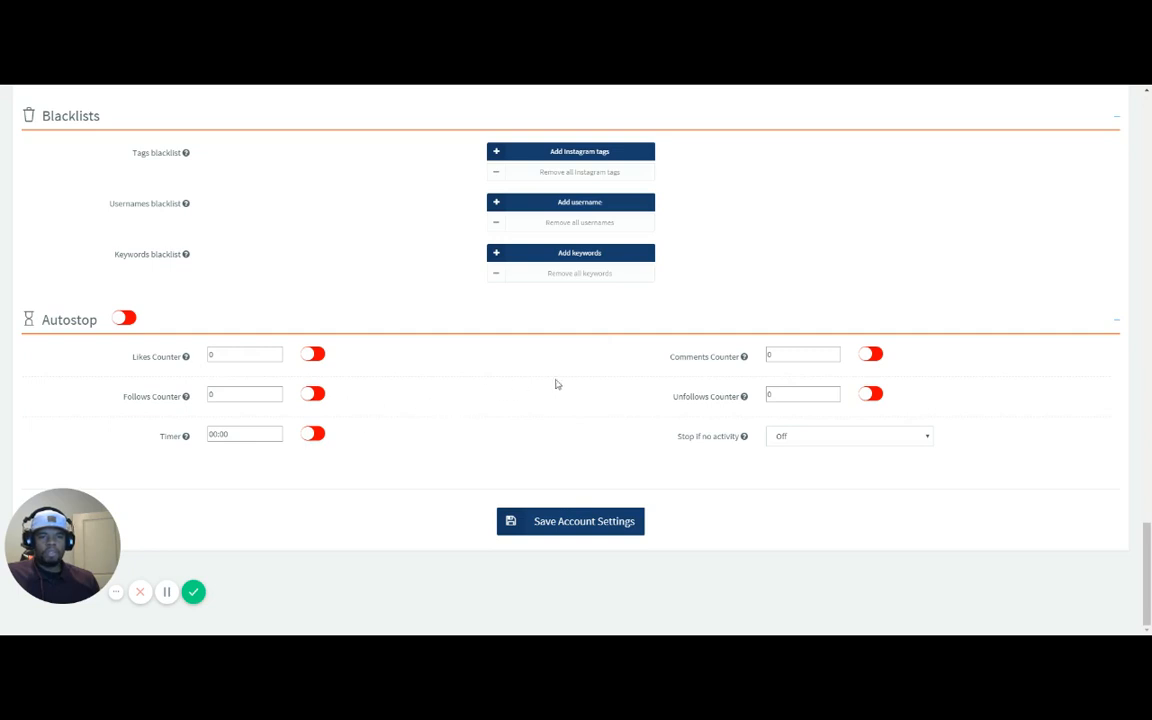
{"action": "scroll", "coordinate": [663, 424], "scroll_direction": "up", "scroll_amount": 2}
{"action": "scroll", "coordinate": [694, 257], "scroll_direction": "down", "scroll_amount": 2}
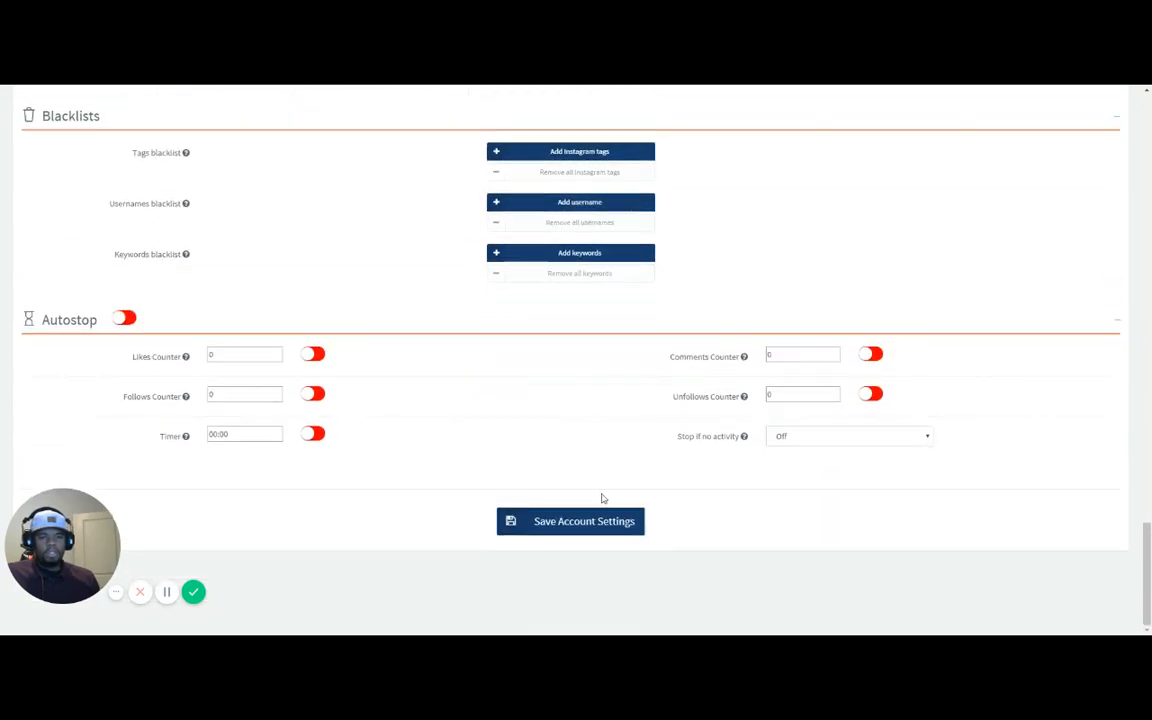
{"action": "left_click", "coordinate": [591, 521]}
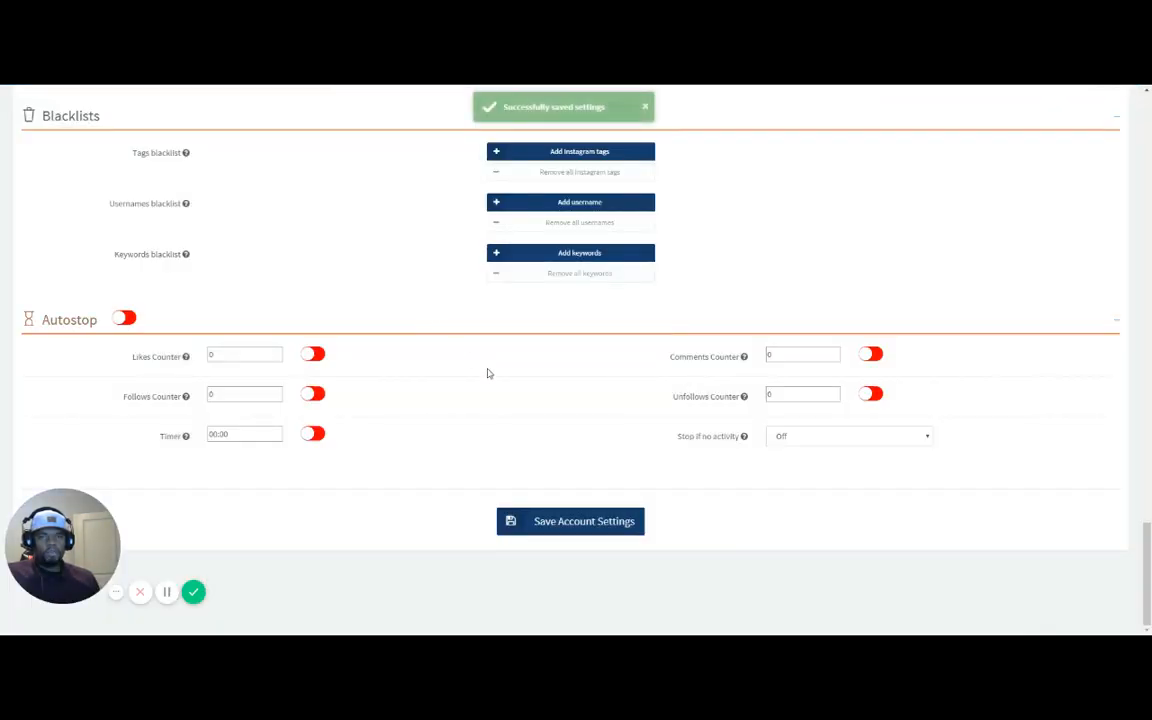
{"action": "scroll", "coordinate": [620, 427], "scroll_direction": "up", "scroll_amount": 3}
{"action": "scroll", "coordinate": [620, 427], "scroll_direction": "up", "scroll_amount": 18}
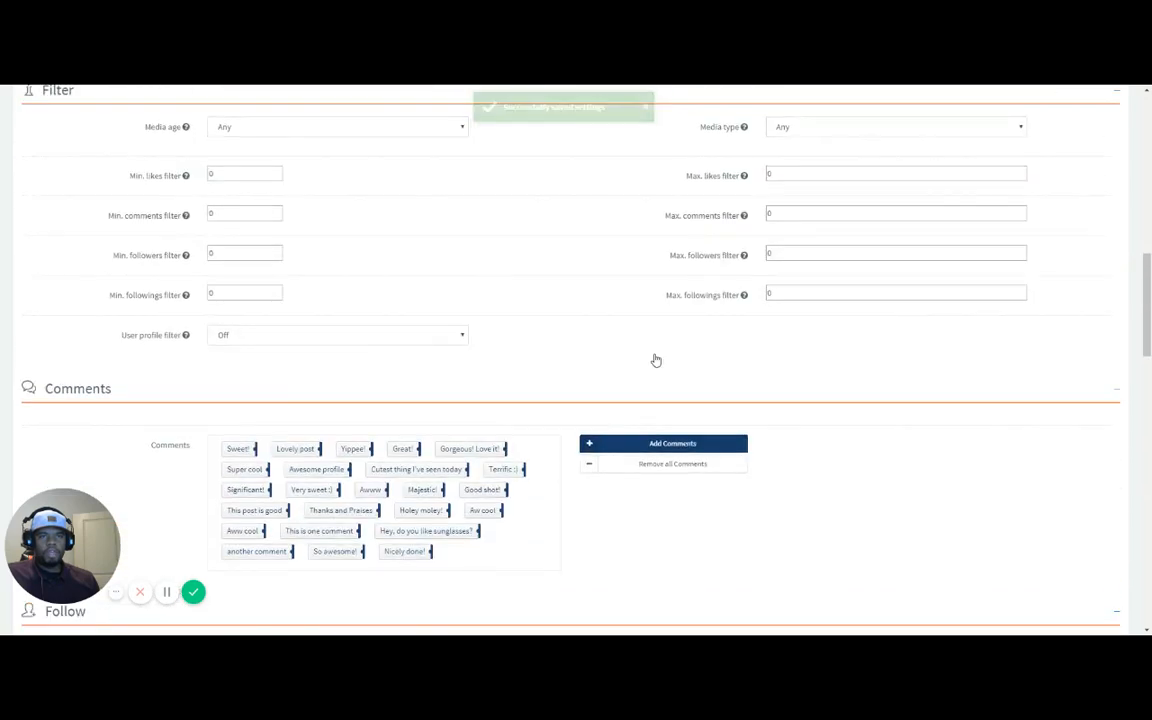
{"action": "scroll", "coordinate": [679, 341], "scroll_direction": "up", "scroll_amount": 6}
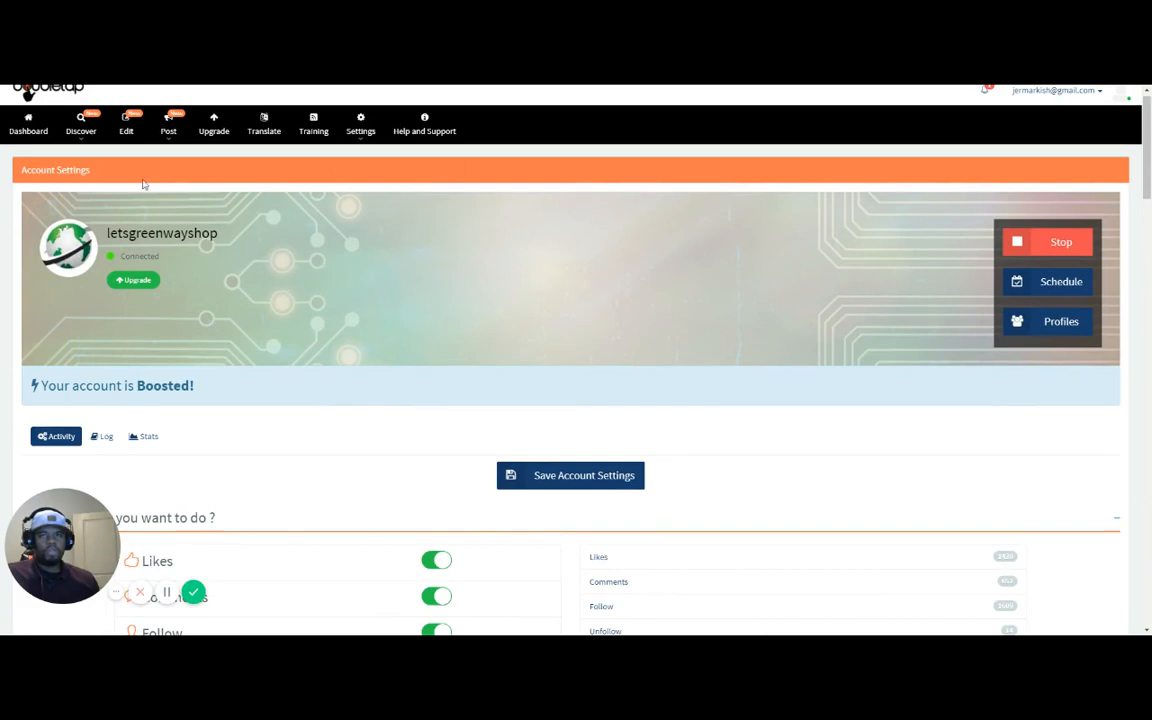
{"action": "mouse_move", "coordinate": [82, 124]}
{"action": "scroll", "coordinate": [457, 300], "scroll_direction": "down", "scroll_amount": 15}
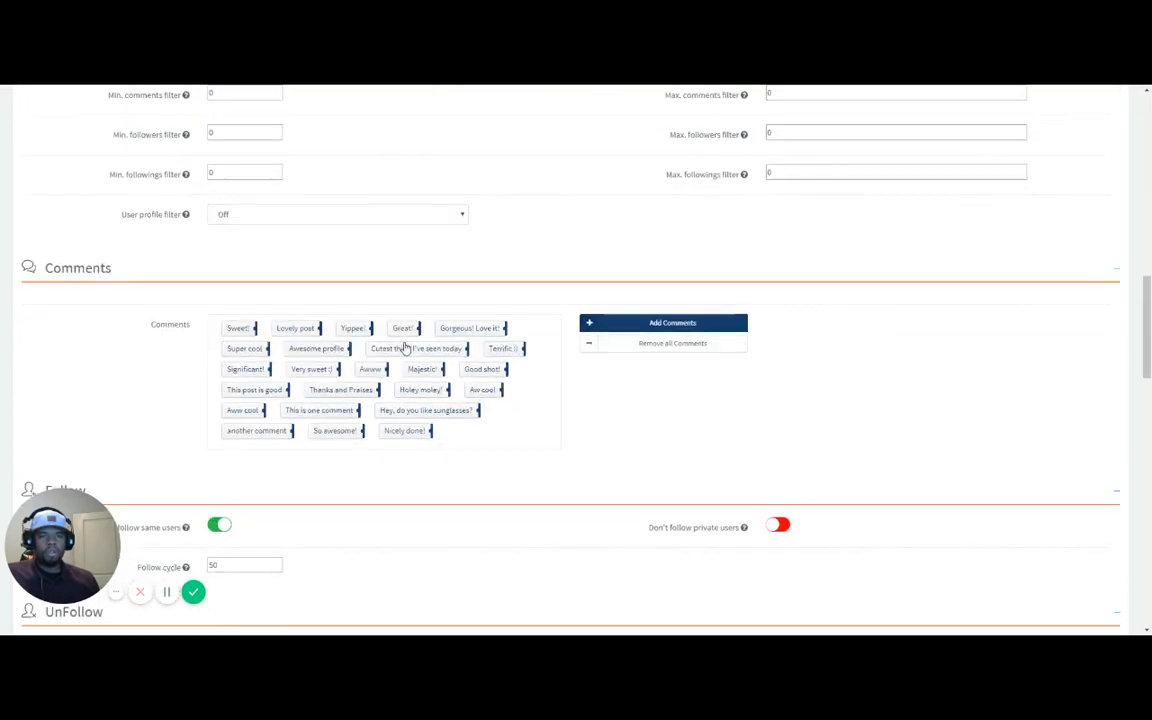
{"action": "scroll", "coordinate": [406, 364], "scroll_direction": "down", "scroll_amount": 15}
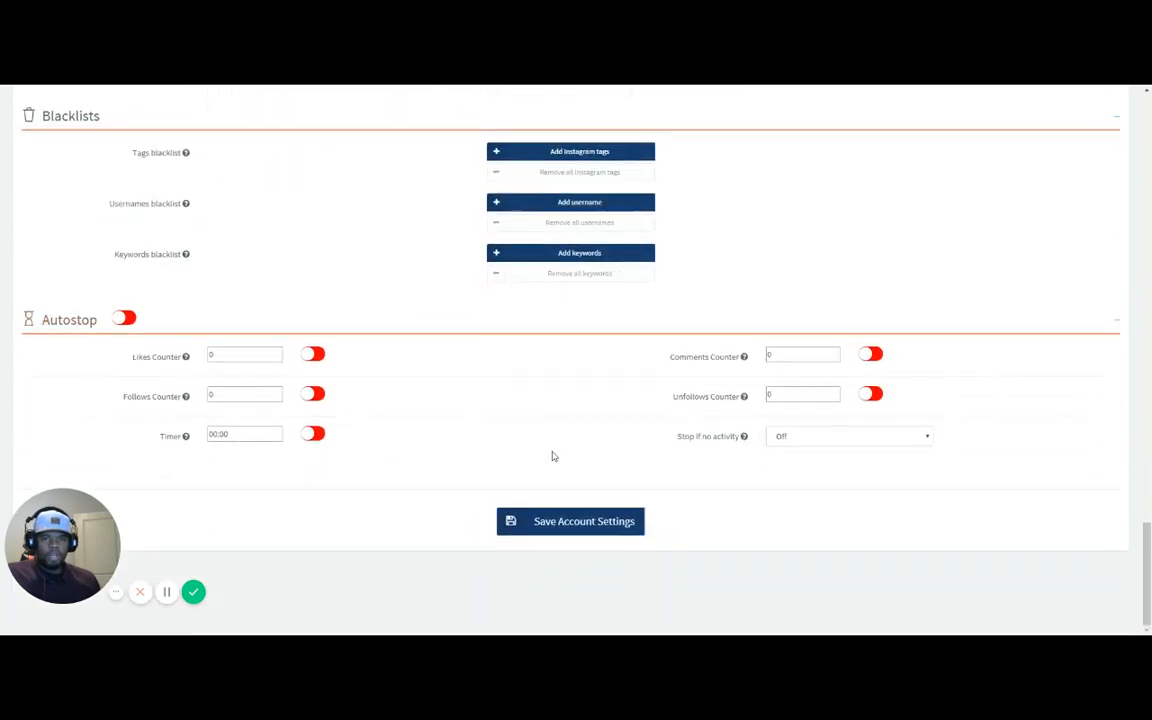
{"action": "scroll", "coordinate": [518, 455], "scroll_direction": "up", "scroll_amount": 10}
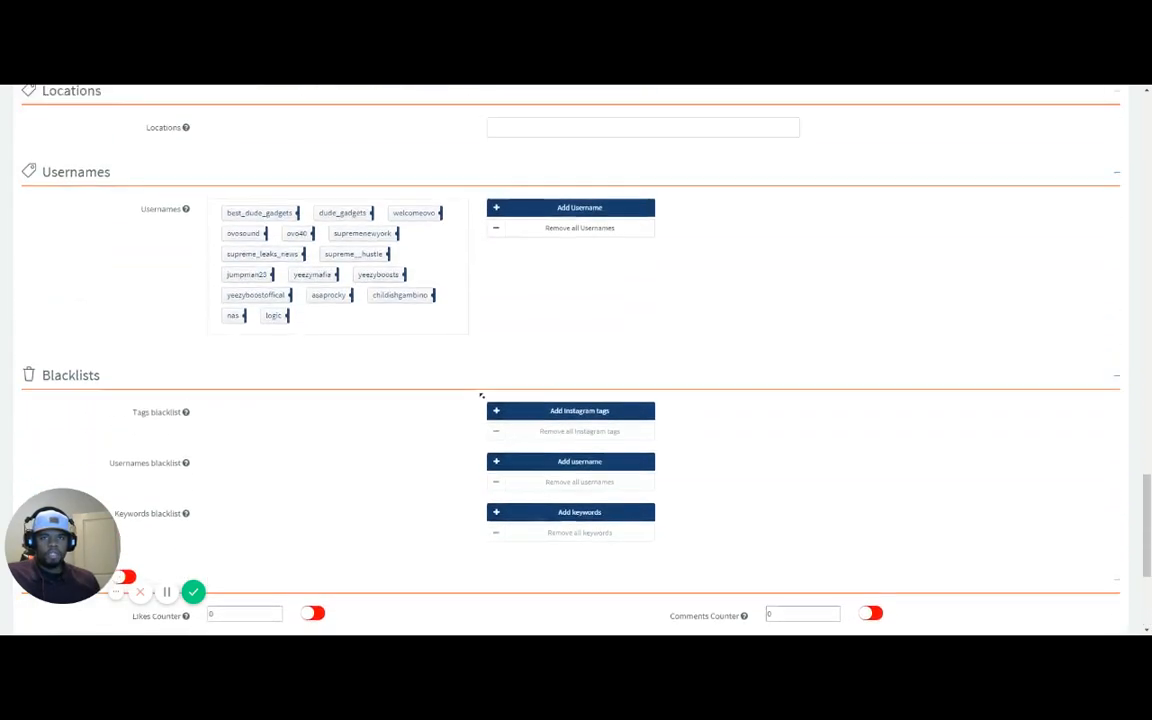
{"action": "scroll", "coordinate": [560, 464], "scroll_direction": "up", "scroll_amount": 12}
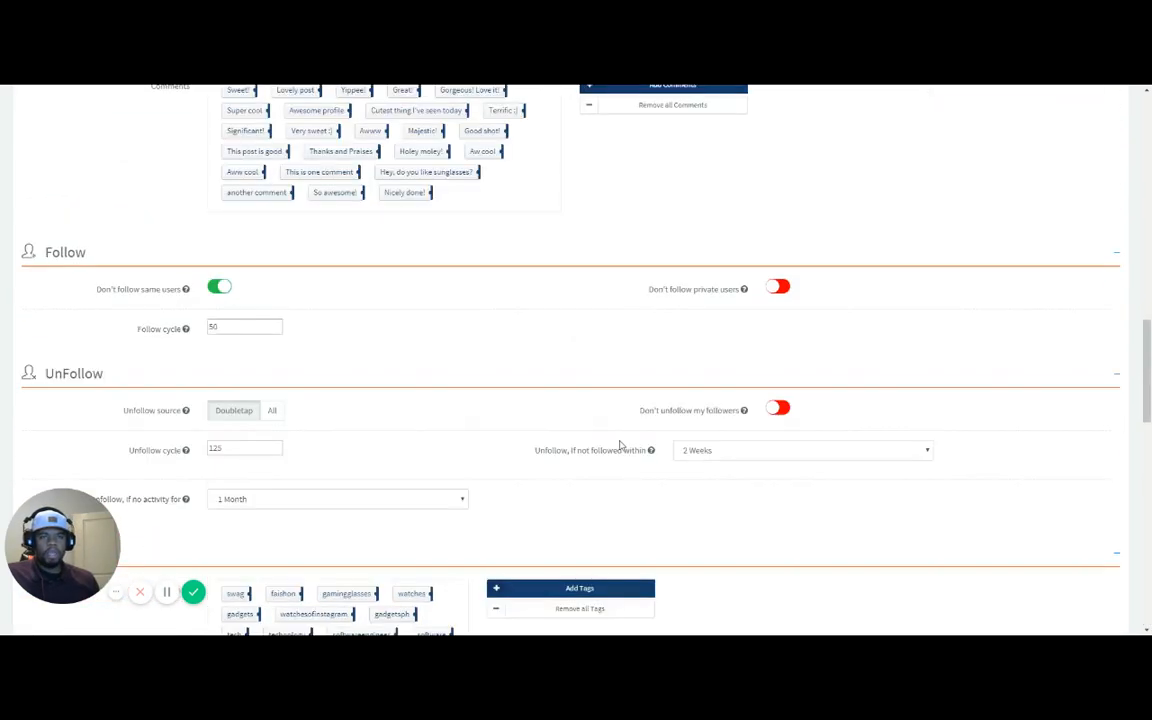
{"action": "scroll", "coordinate": [560, 464], "scroll_direction": "up", "scroll_amount": 15}
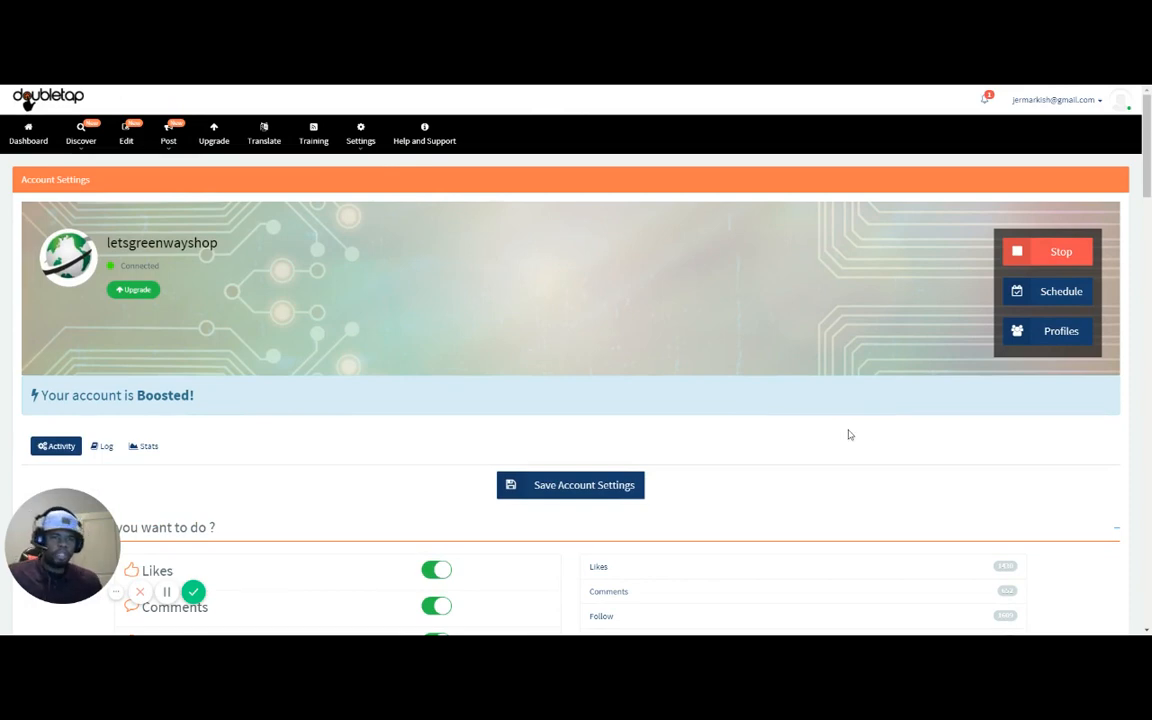
{"action": "scroll", "coordinate": [826, 338], "scroll_direction": "down", "scroll_amount": 1}
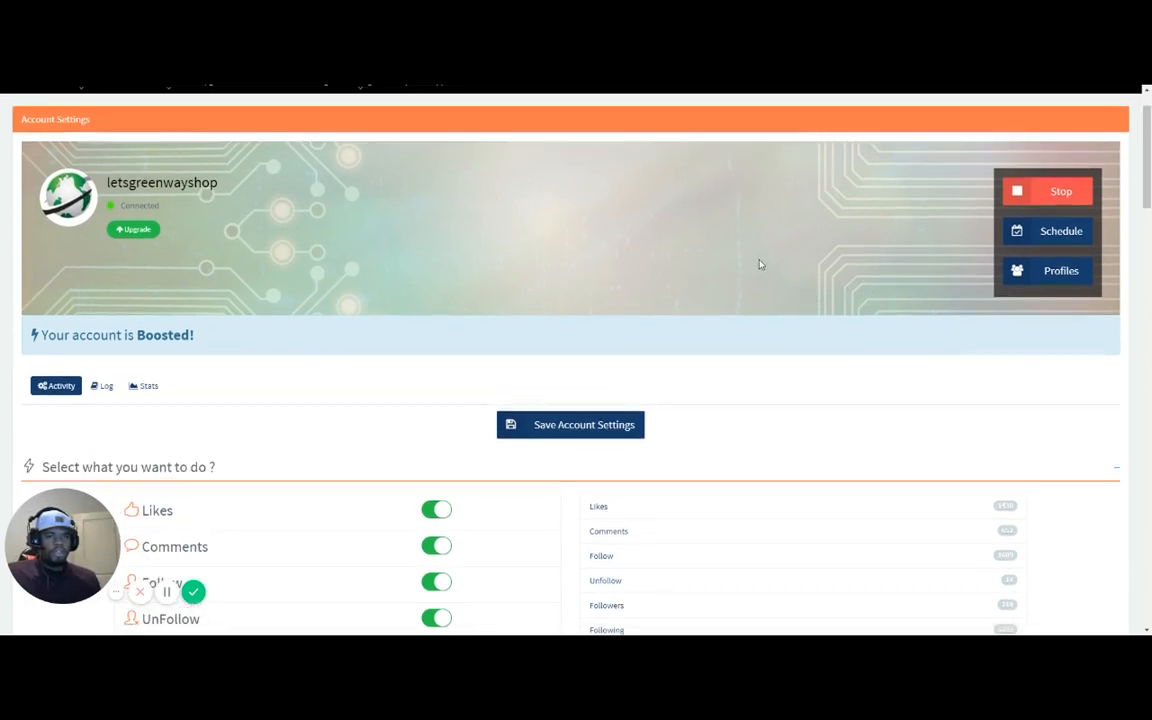
{"action": "scroll", "coordinate": [759, 264], "scroll_direction": "down", "scroll_amount": 15}
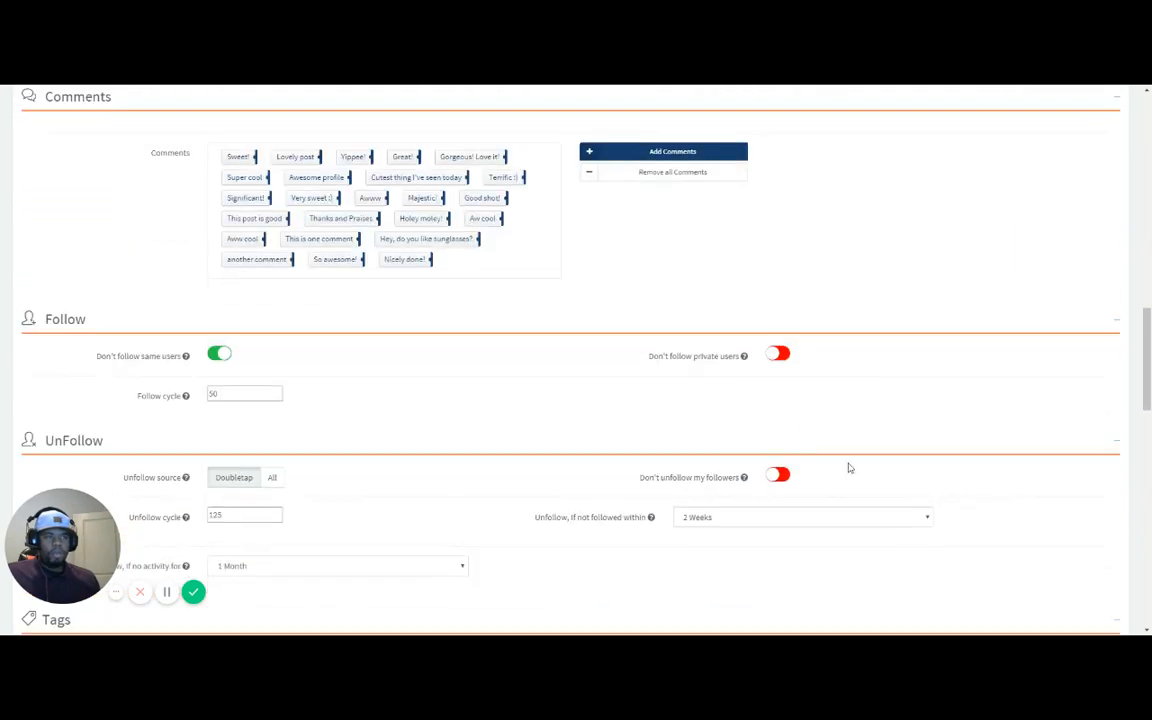
{"action": "scroll", "coordinate": [848, 467], "scroll_direction": "down", "scroll_amount": 10}
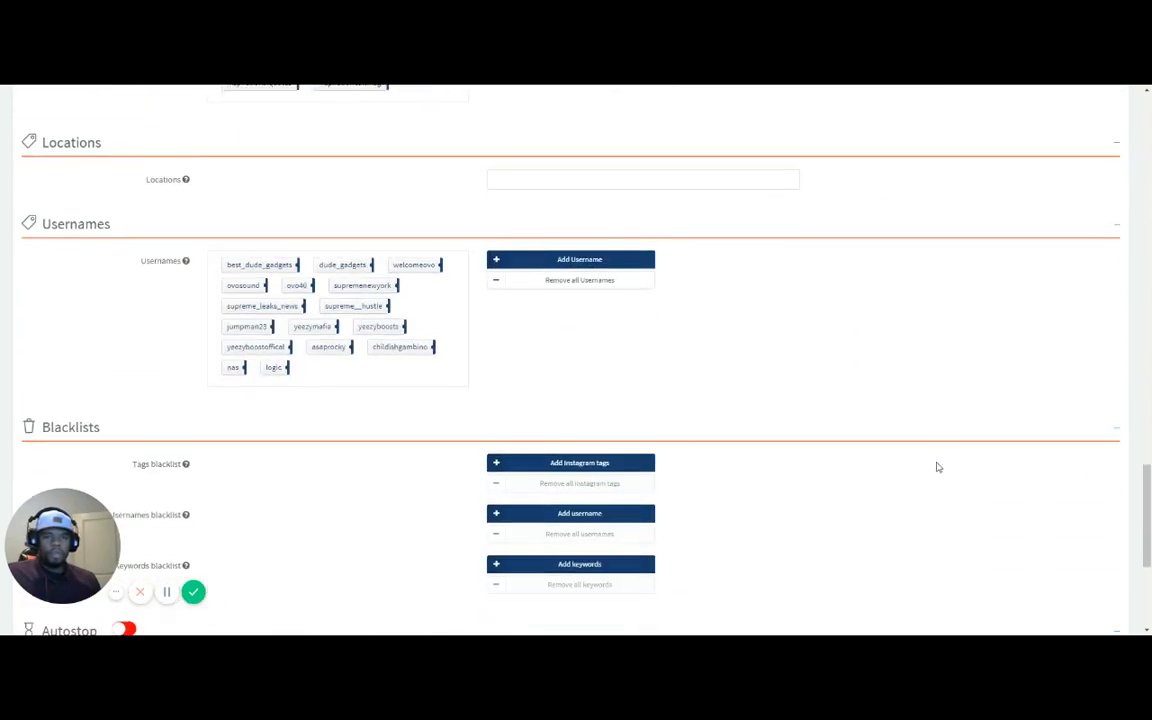
{"action": "scroll", "coordinate": [938, 467], "scroll_direction": "down", "scroll_amount": 5}
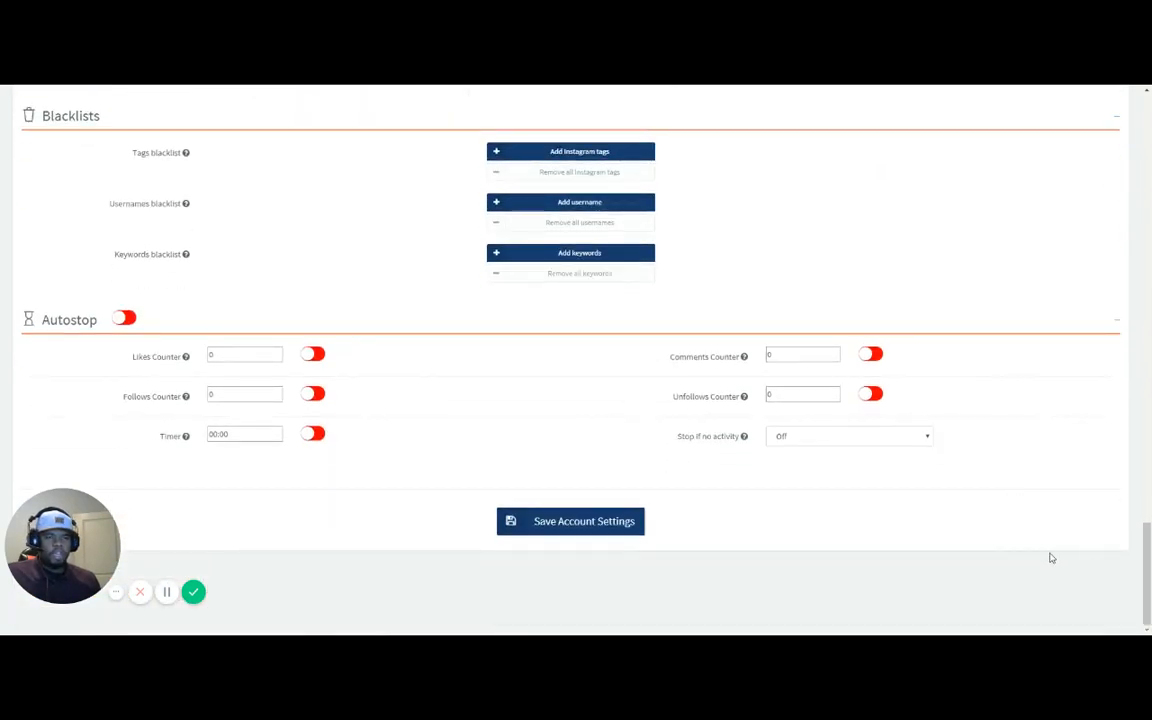
{"action": "scroll", "coordinate": [1041, 551], "scroll_direction": "up", "scroll_amount": 15}
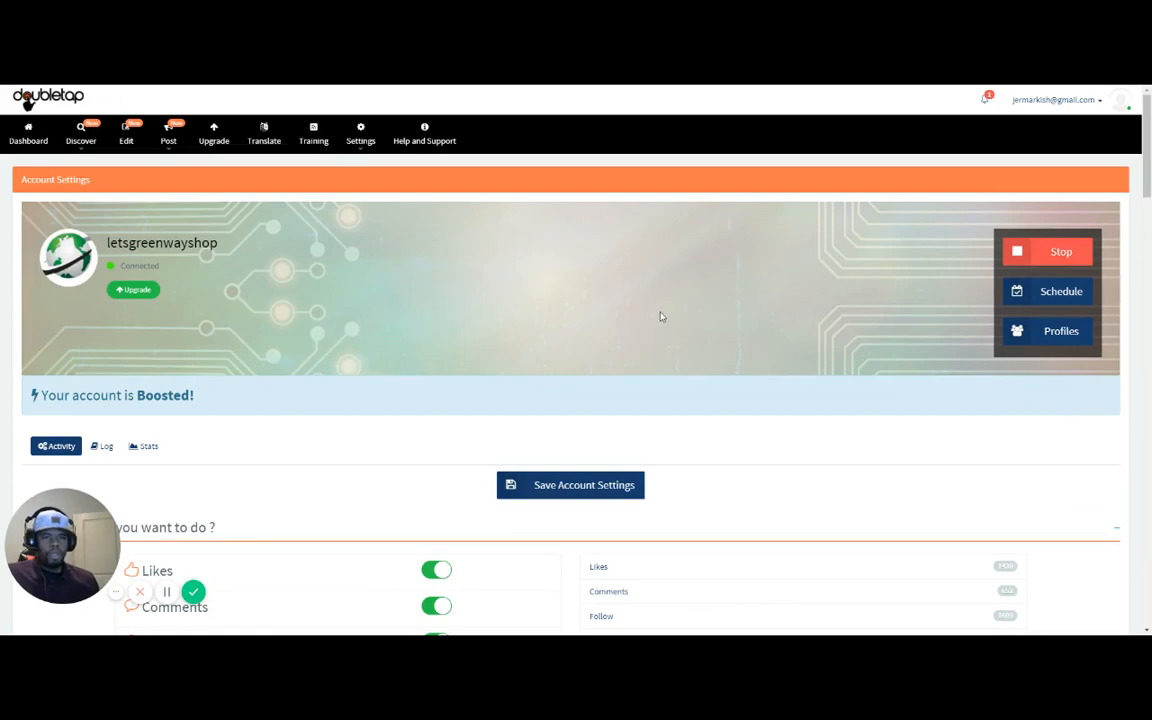
{"action": "scroll", "coordinate": [660, 317], "scroll_direction": "down", "scroll_amount": 8}
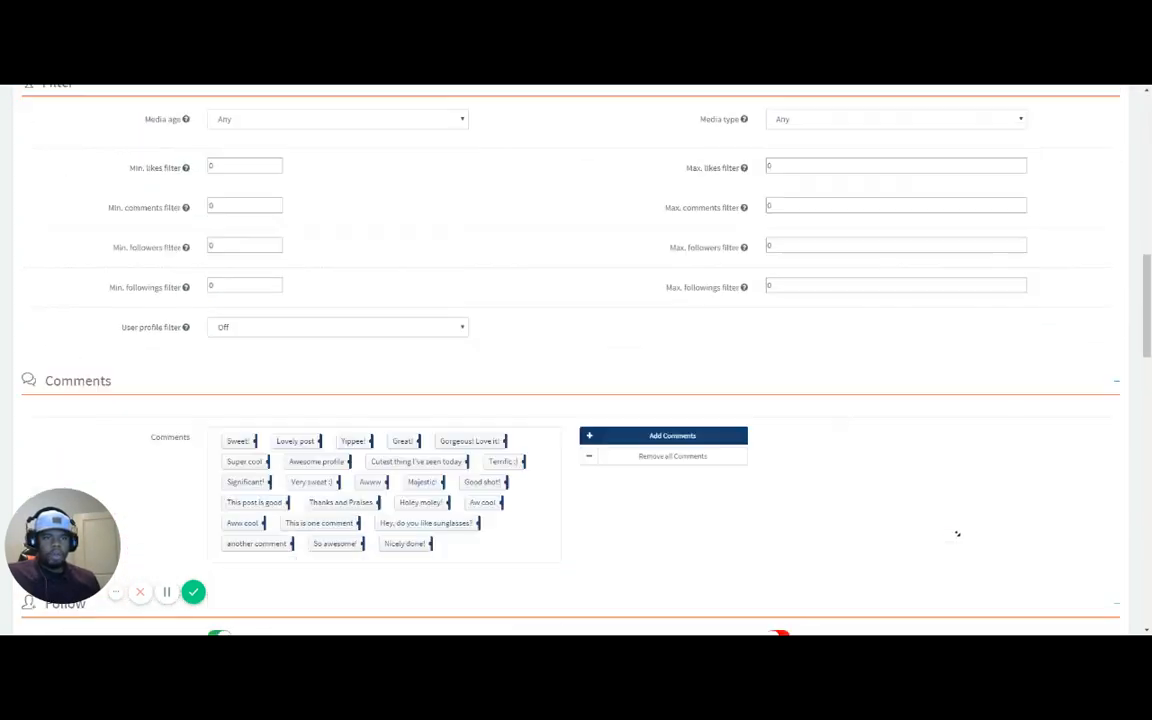
{"action": "scroll", "coordinate": [940, 530], "scroll_direction": "down", "scroll_amount": 10}
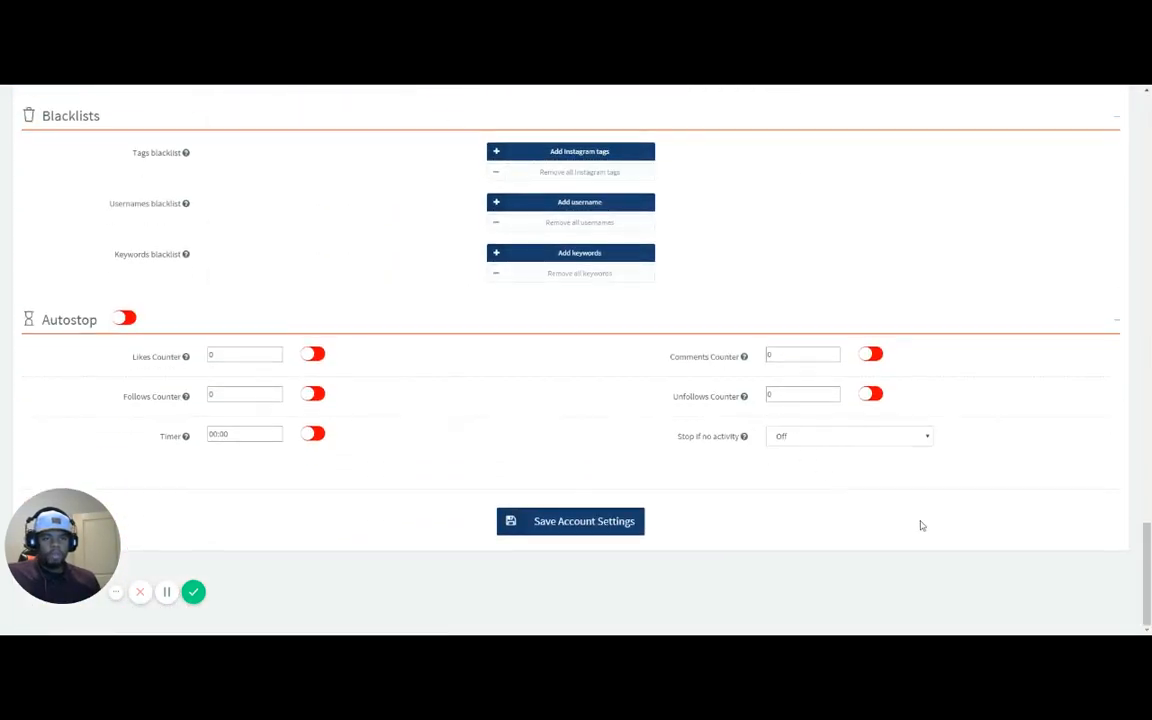
{"action": "scroll", "coordinate": [941, 507], "scroll_direction": "up", "scroll_amount": 15}
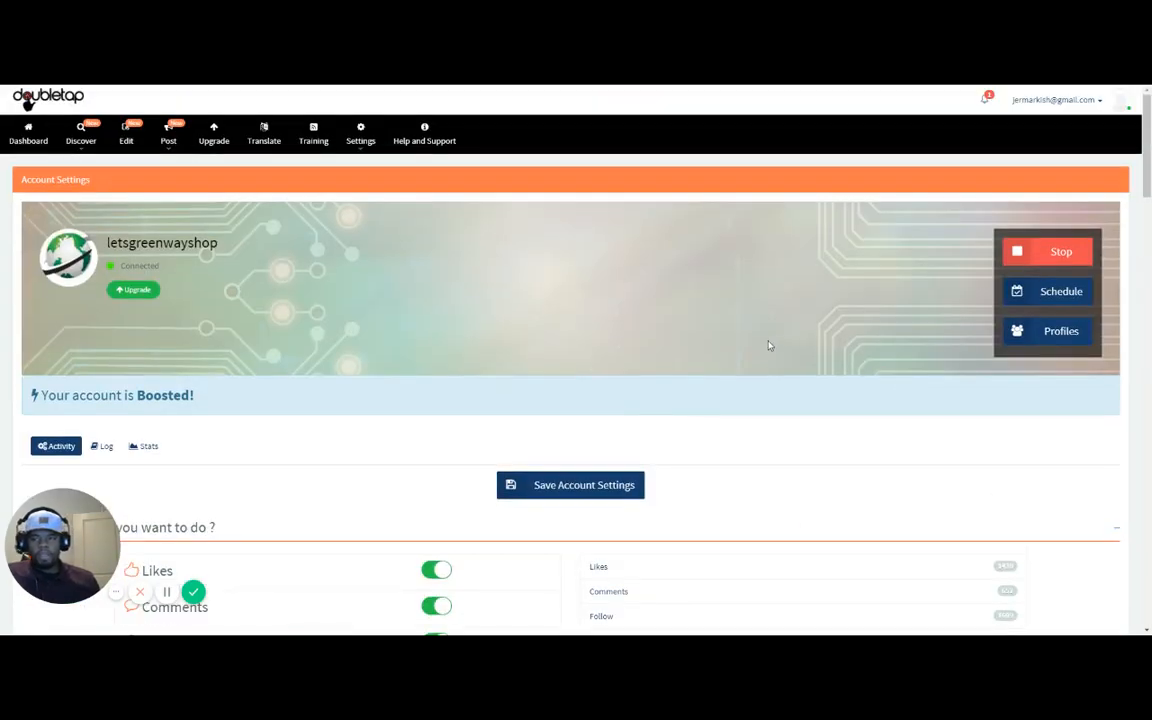
{"action": "scroll", "coordinate": [736, 413], "scroll_direction": "down", "scroll_amount": 2}
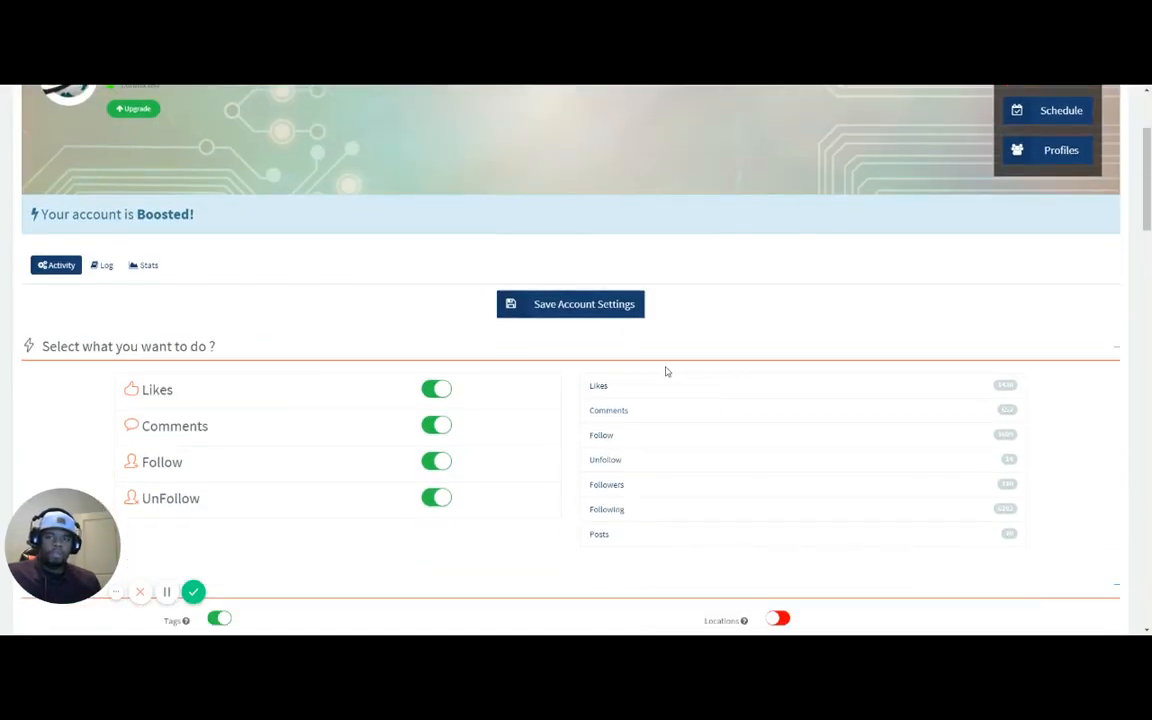